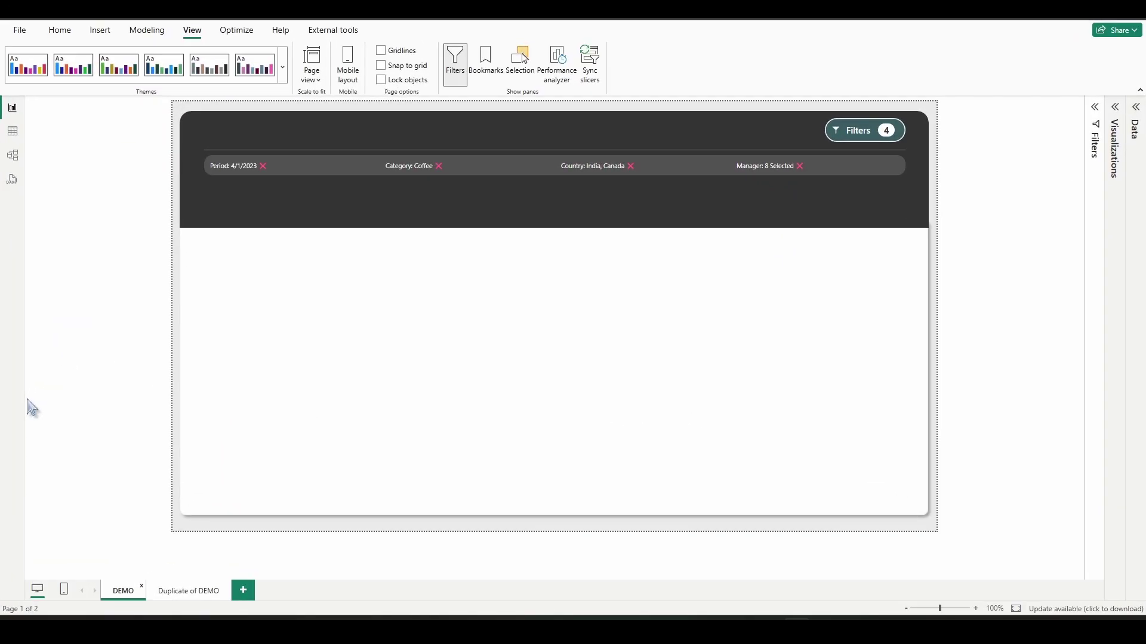
Unhide the Group_Slicer Pane from the Selection list and clear all its slicer selections.
click(521, 55)
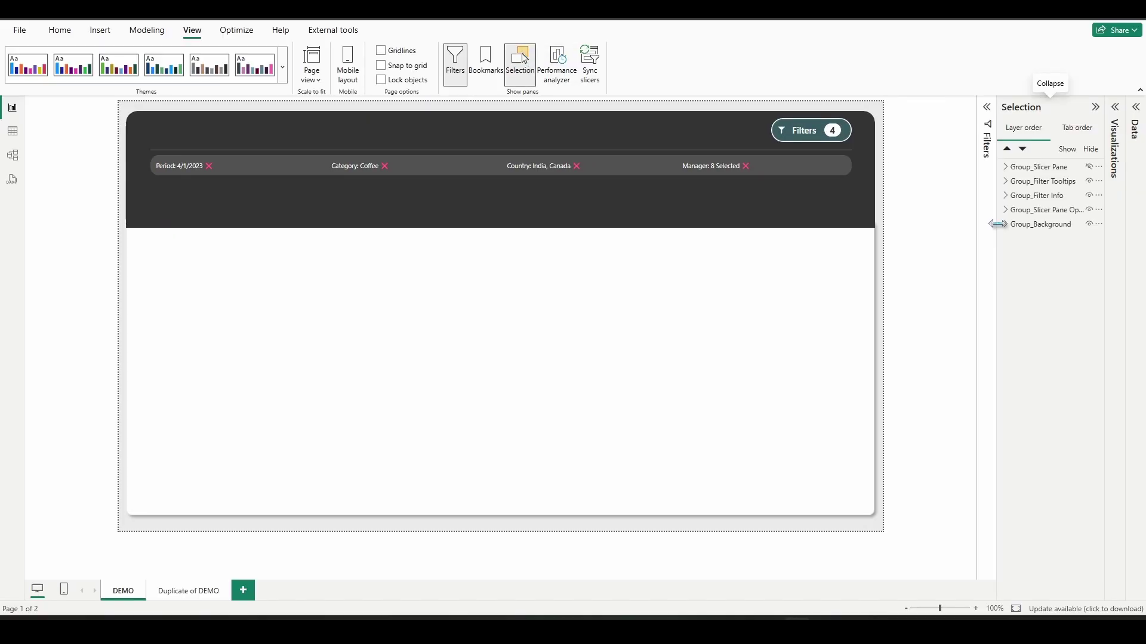
drag(996, 224, 936, 223)
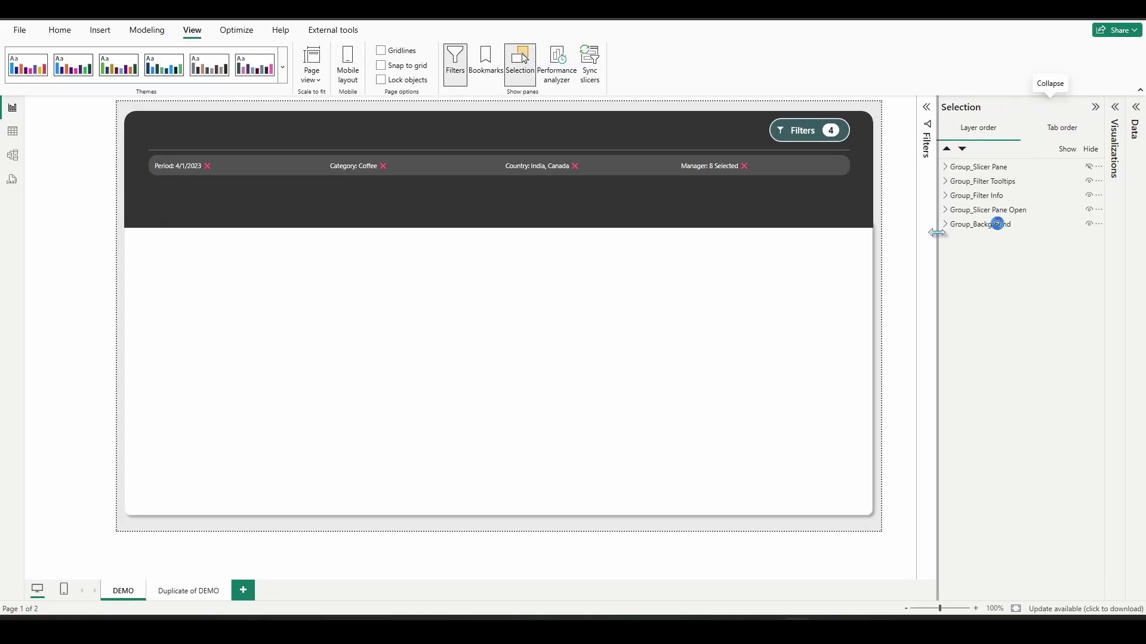
click(995, 169)
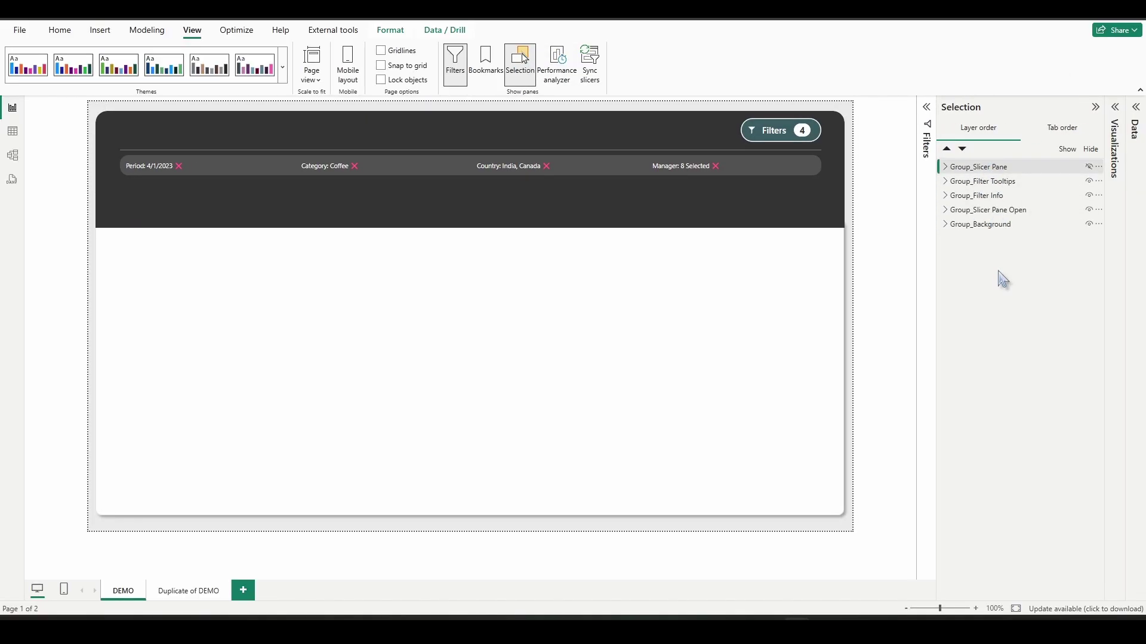
click(1089, 167)
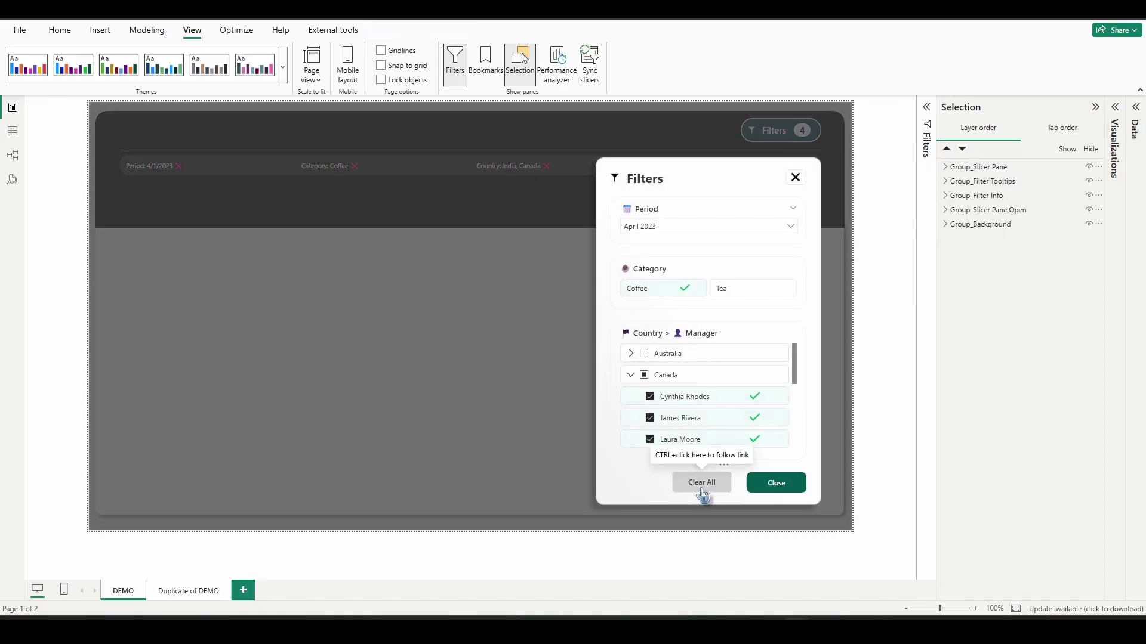
ctrl+click(703, 491)
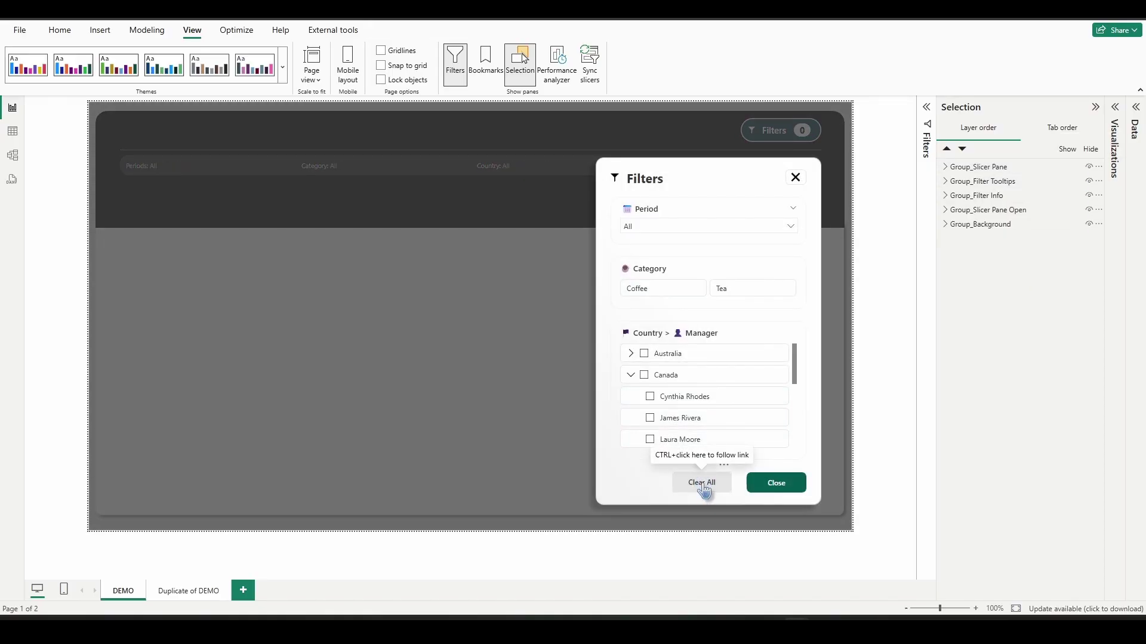
With Group_Slicer Pane selected, add a bookmark named Slicer Pane Open.
click(491, 75)
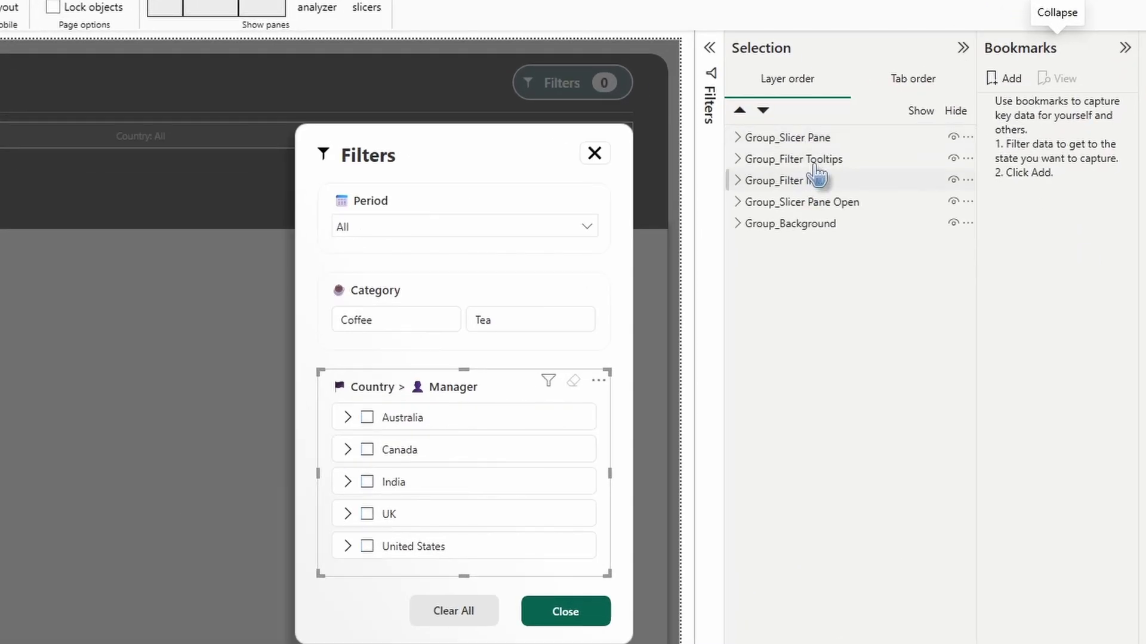
click(769, 137)
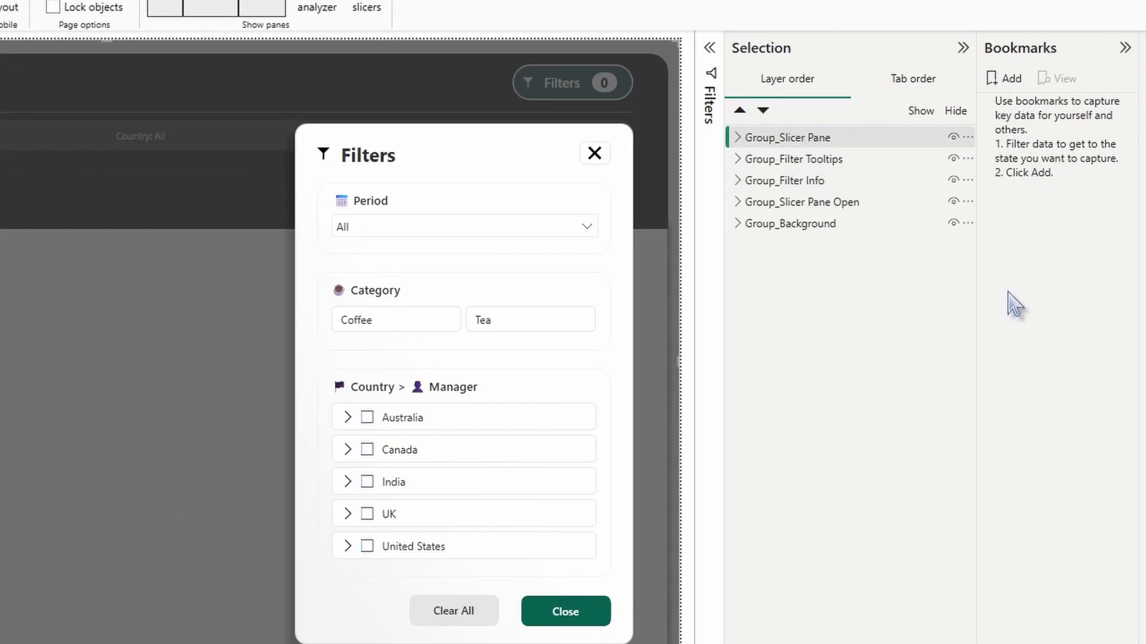
click(1010, 79)
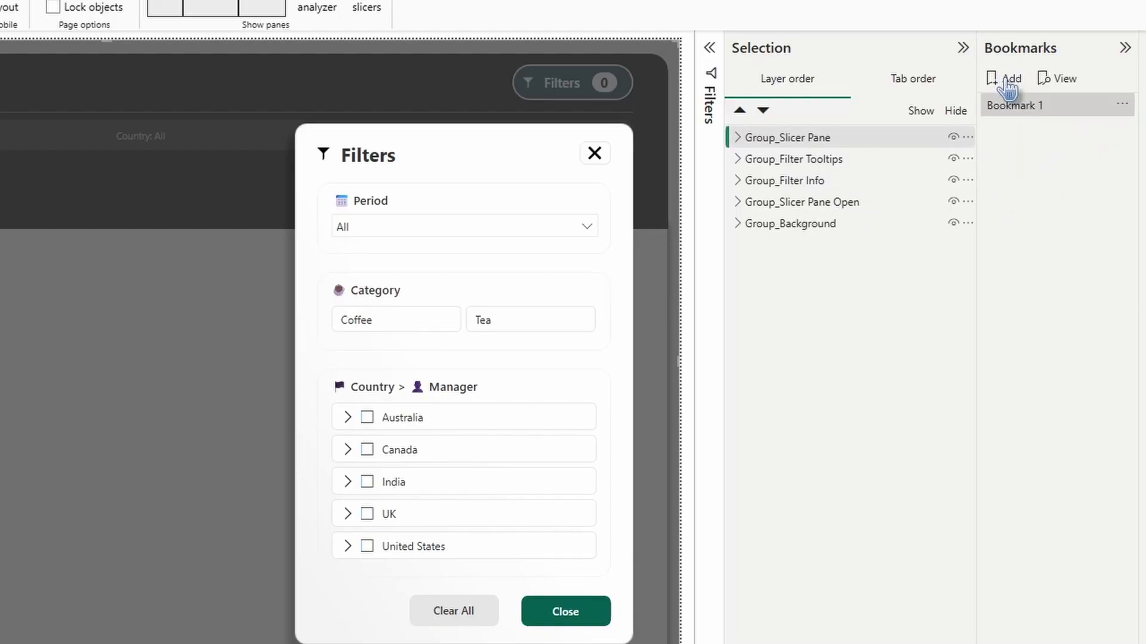
double_click(1067, 112)
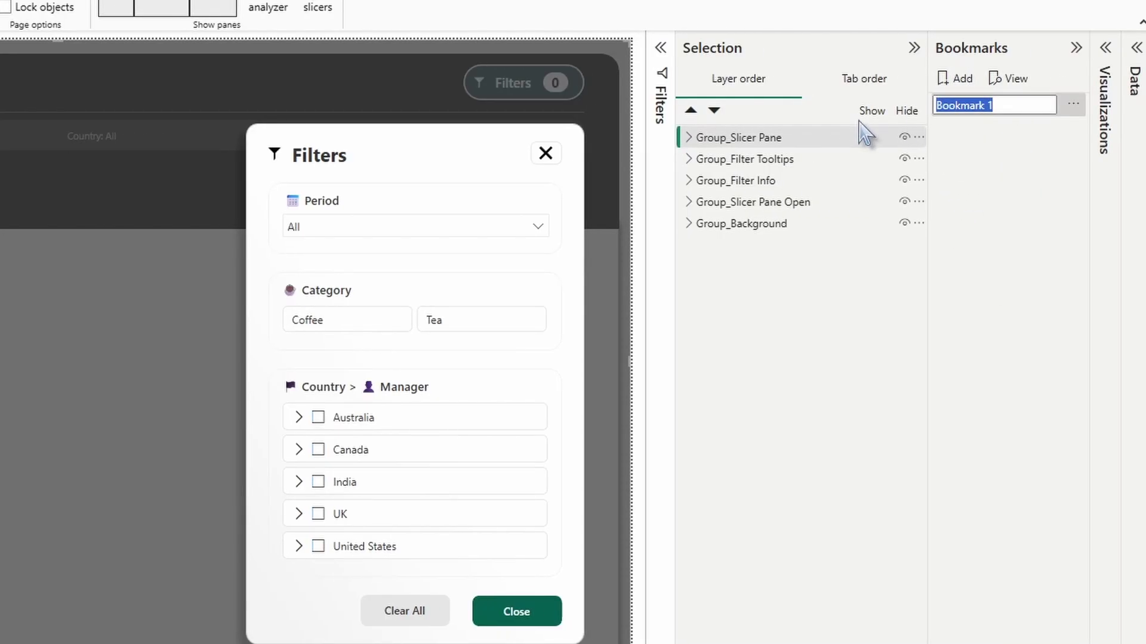
text(Slicer Pane Open)
key(Return)
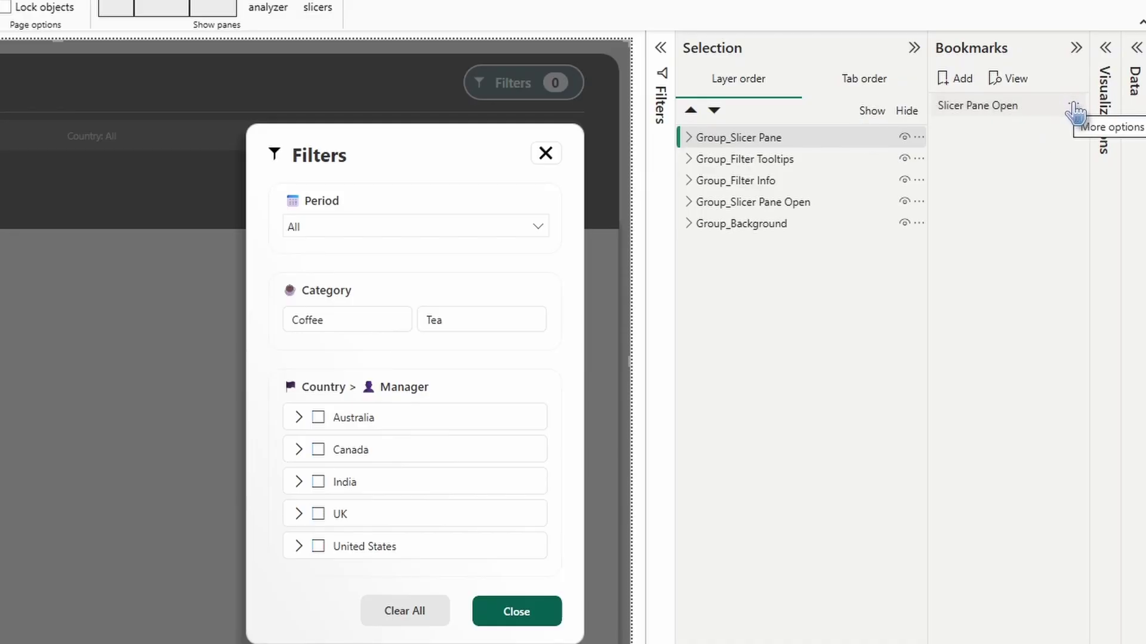
Turn off the Data option for the Slicer Pane Open bookmark.
click(1074, 107)
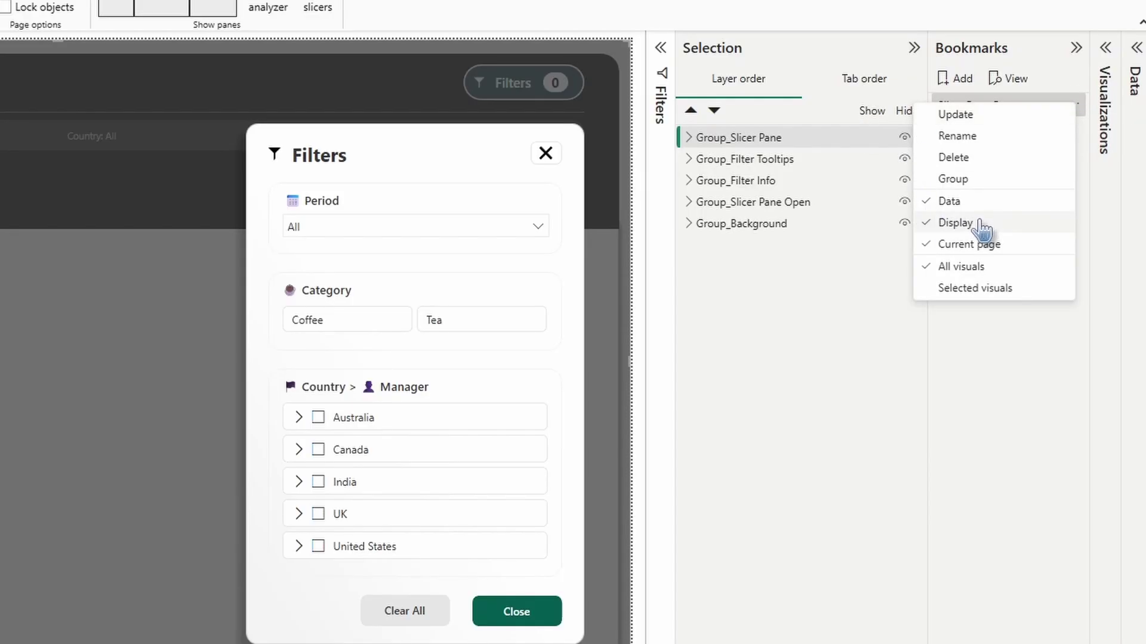
click(952, 202)
click(1076, 106)
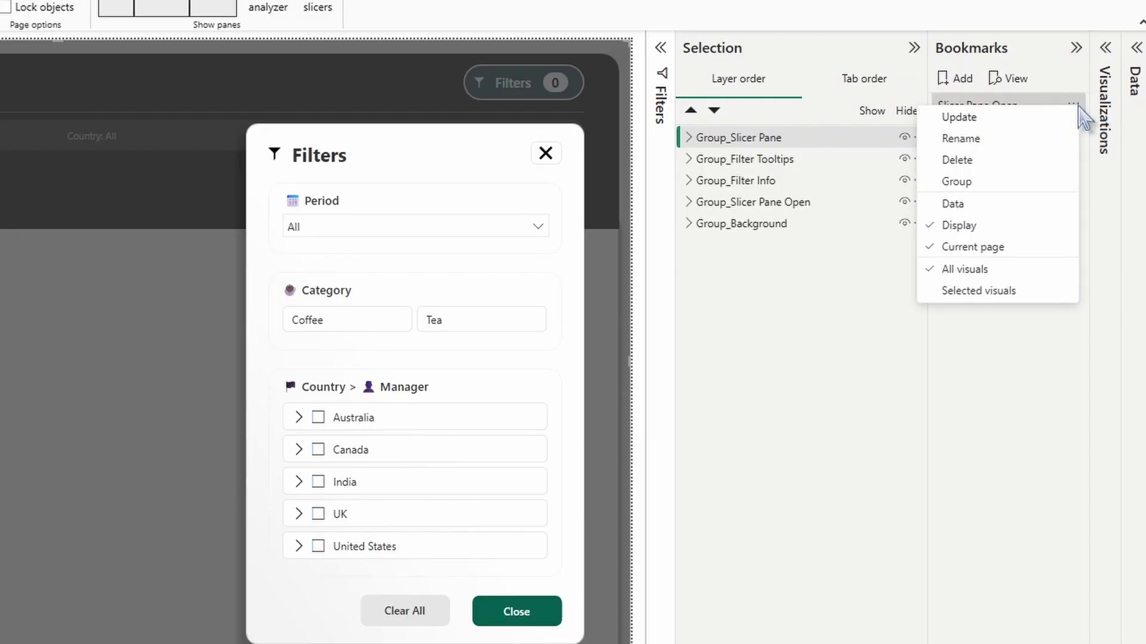
Limit Slicer Pane Open to selected visuals, then hide and select the Group_Slicer Pane.
click(979, 291)
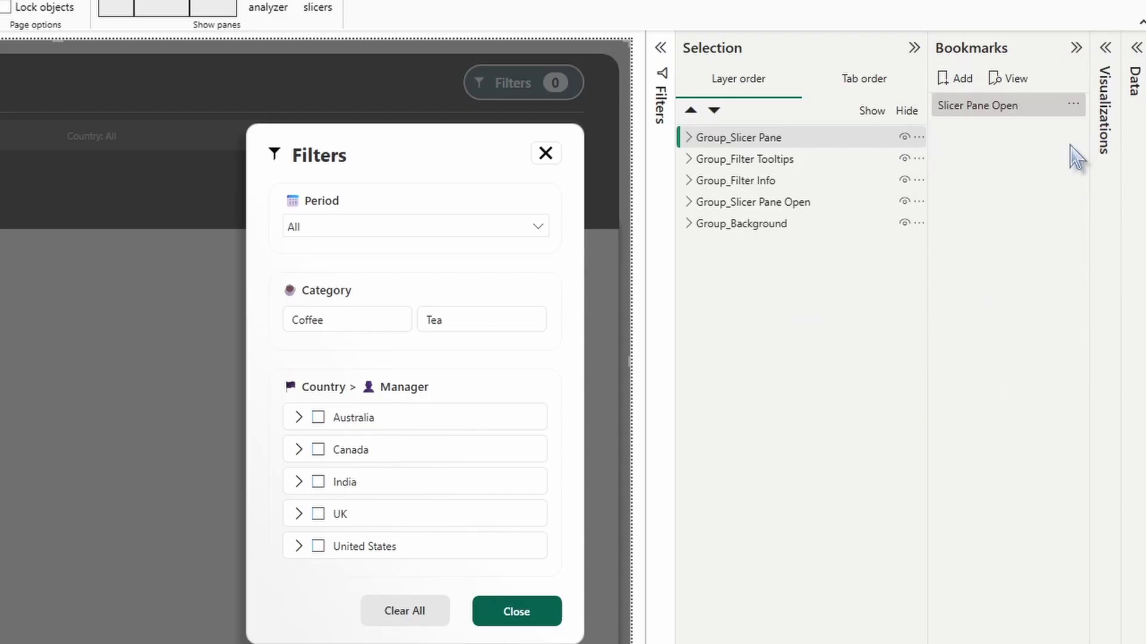
click(905, 136)
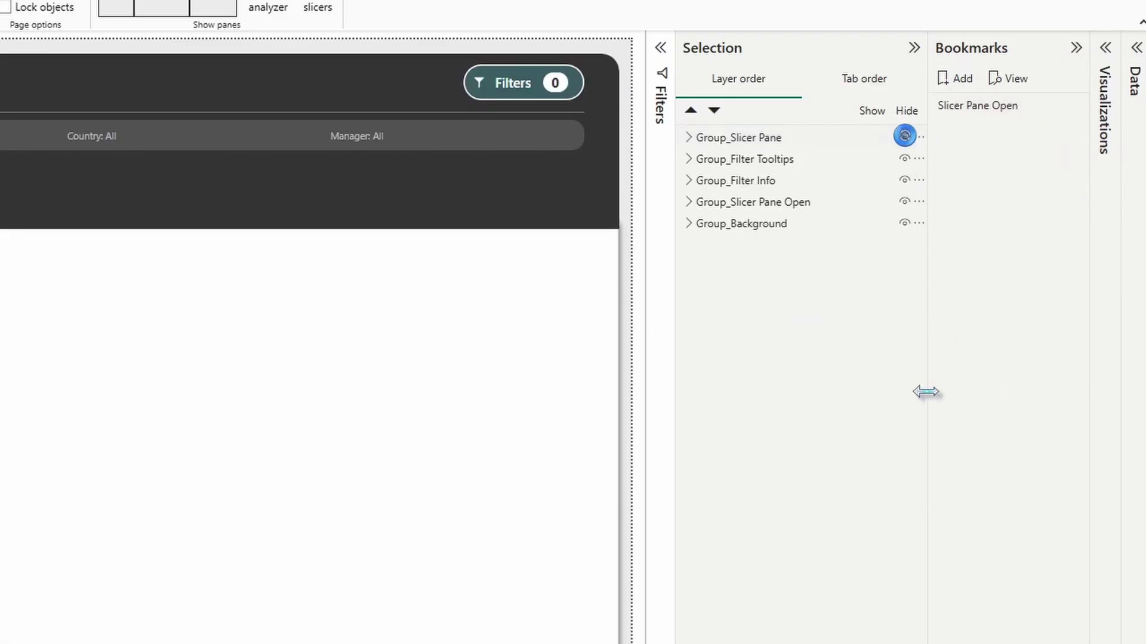
click(783, 143)
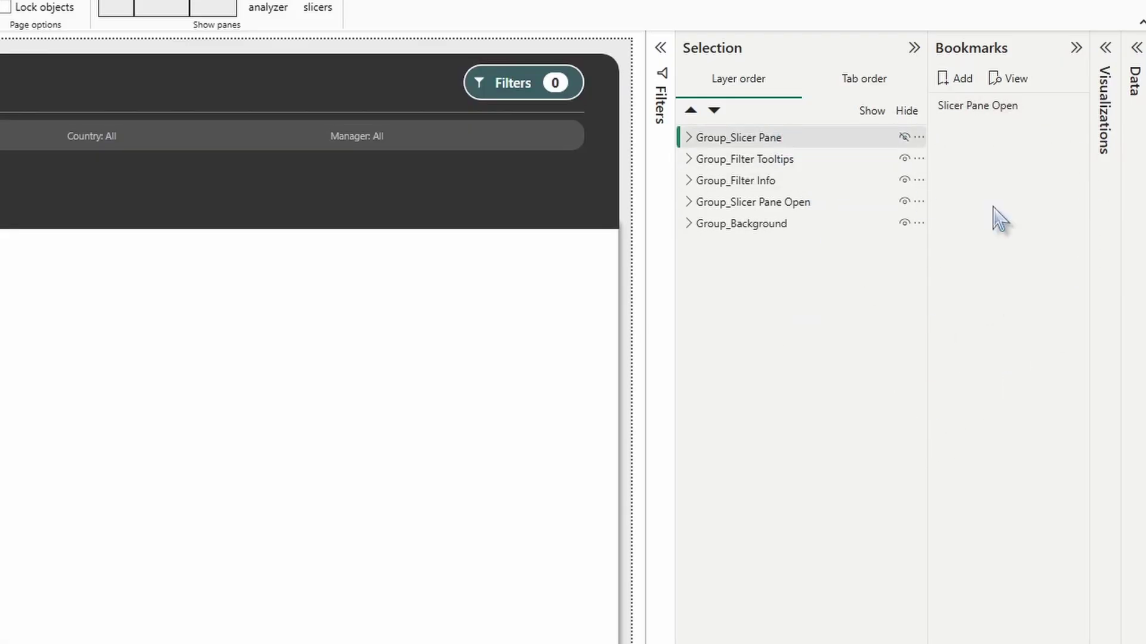
Add a second bookmark named Slicer Pane Close.
click(957, 79)
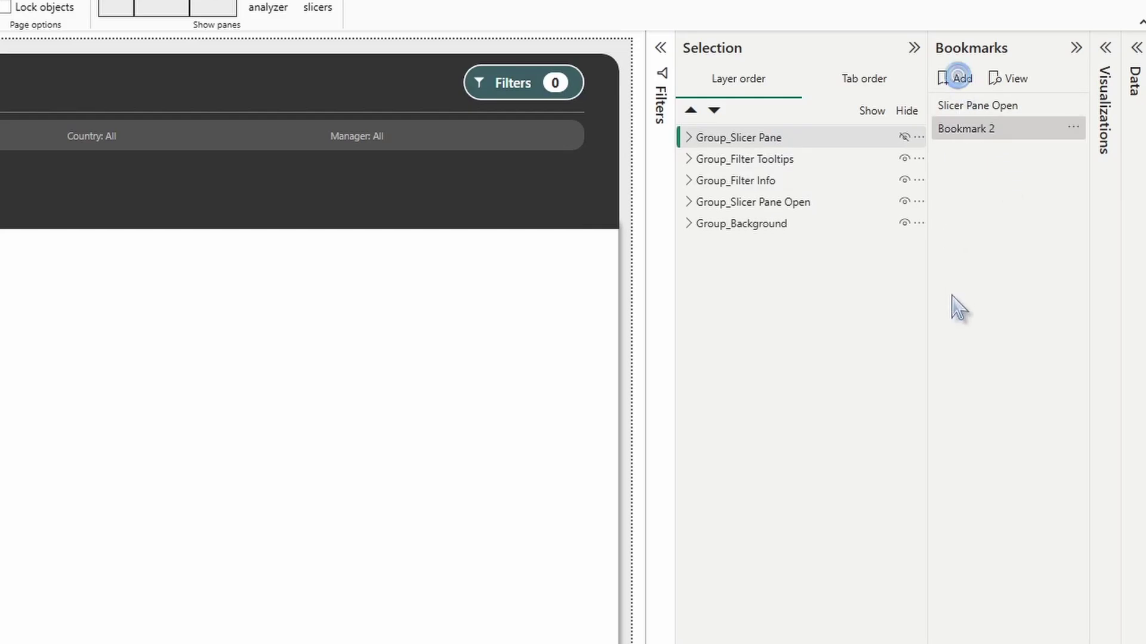
double_click(1006, 128)
key(ctrl+a)
text(Slicer Pane Close)
key(Return)
Turn off Data for Slicer Pane Close and limit it to selected visuals.
click(1074, 129)
click(985, 221)
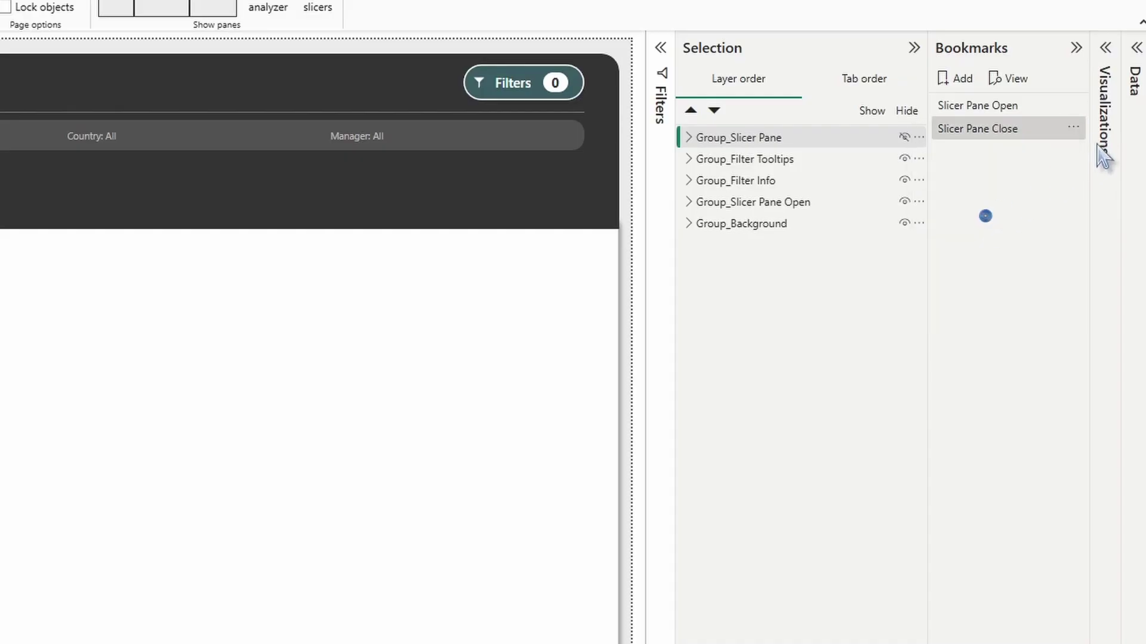
click(1076, 130)
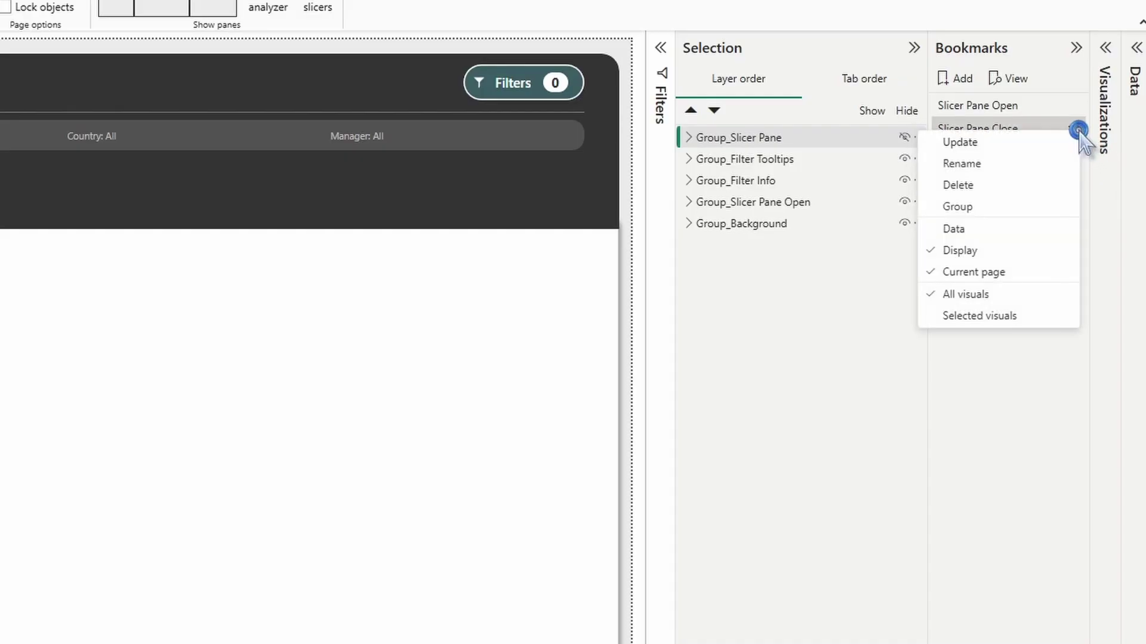
click(982, 316)
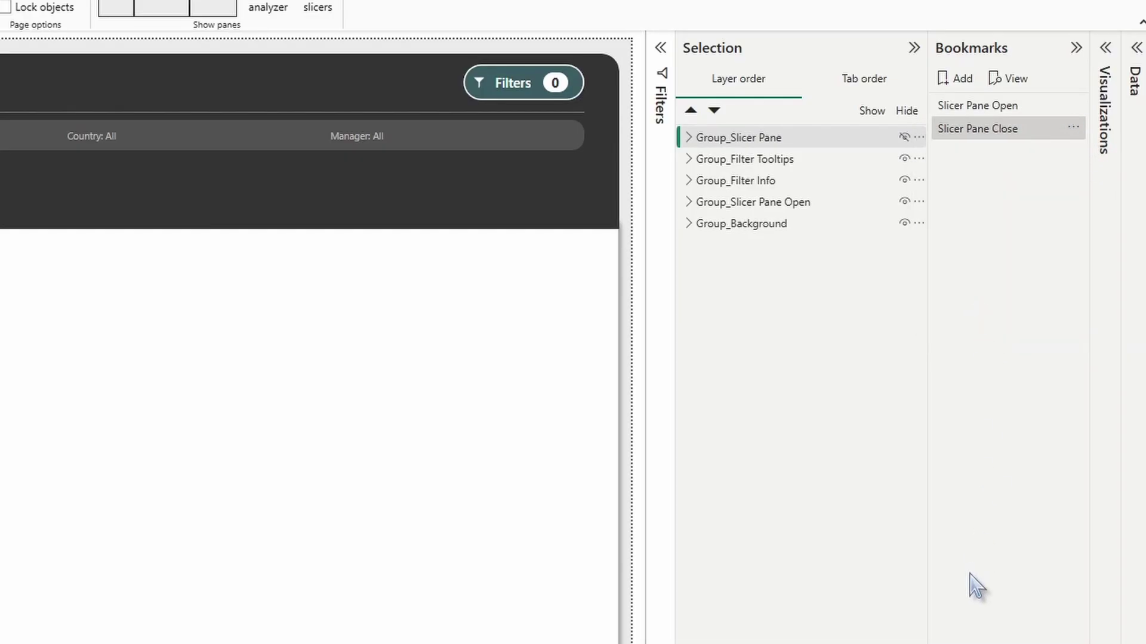
Test by switching between the Slicer Pane Open and Slicer Pane Close bookmarks.
click(982, 107)
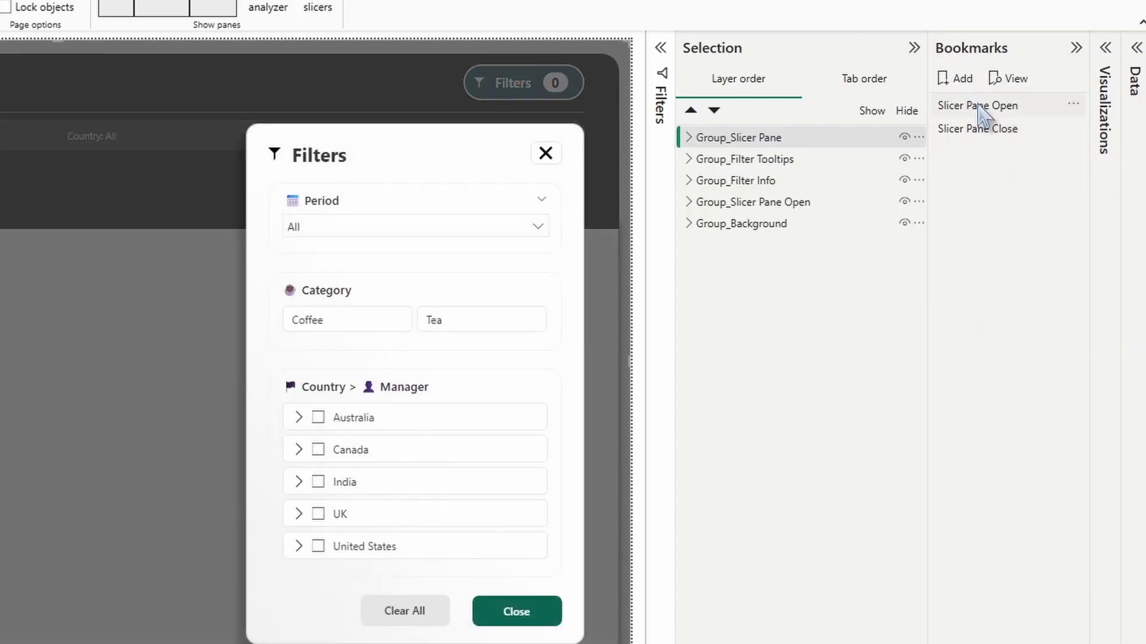
click(984, 130)
click(989, 112)
click(989, 130)
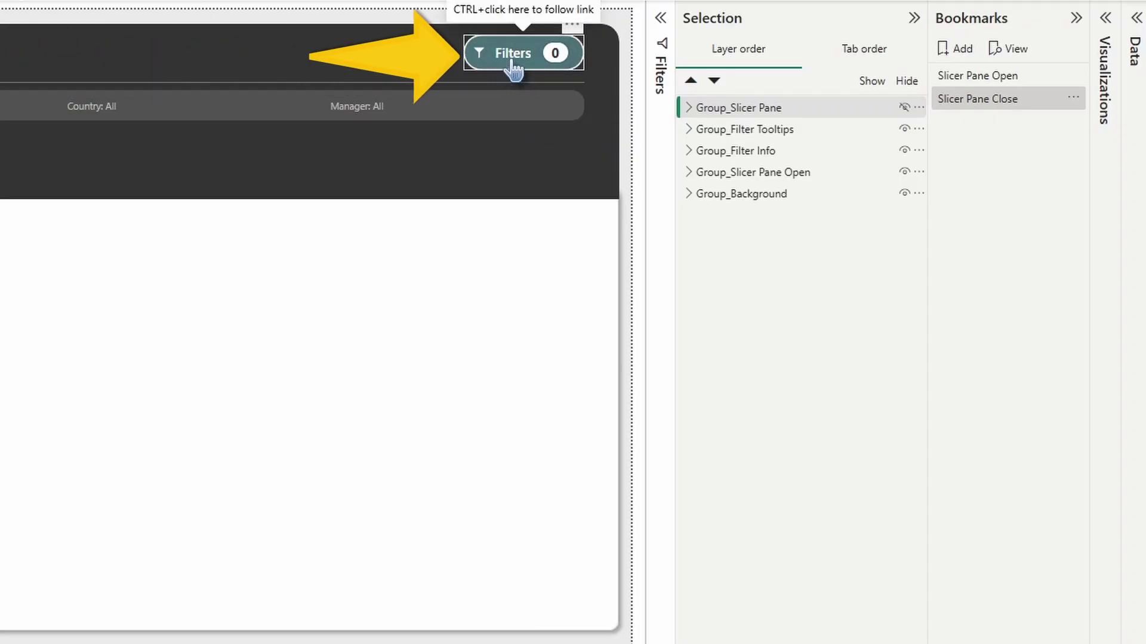
Give the Filters button a Bookmark action linked to Slicer Pane Open.
click(512, 67)
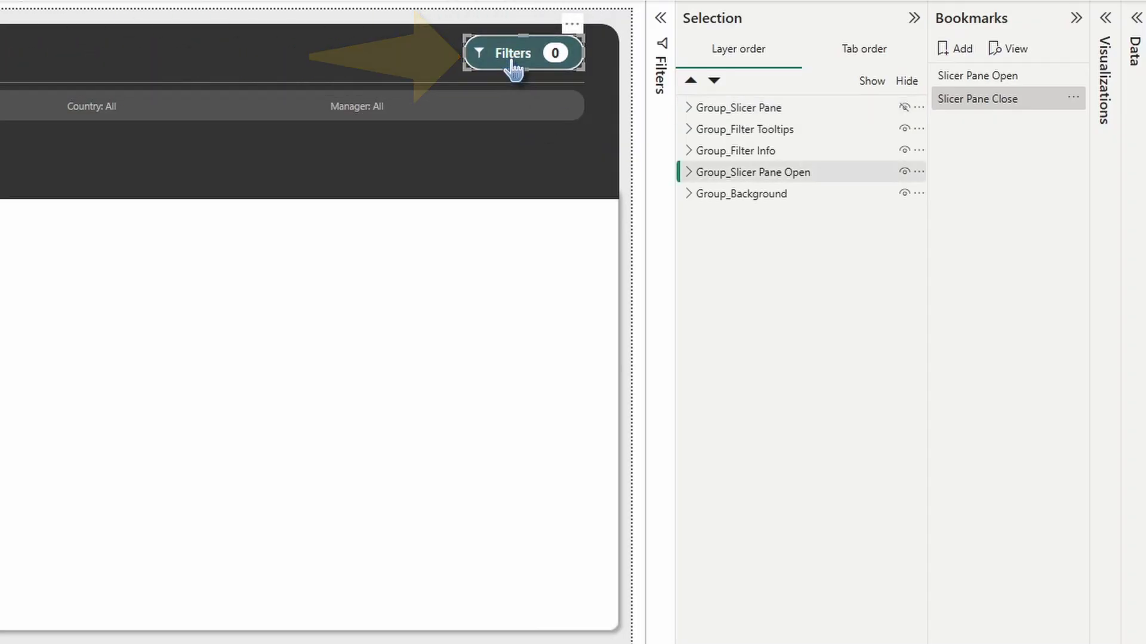
click(538, 57)
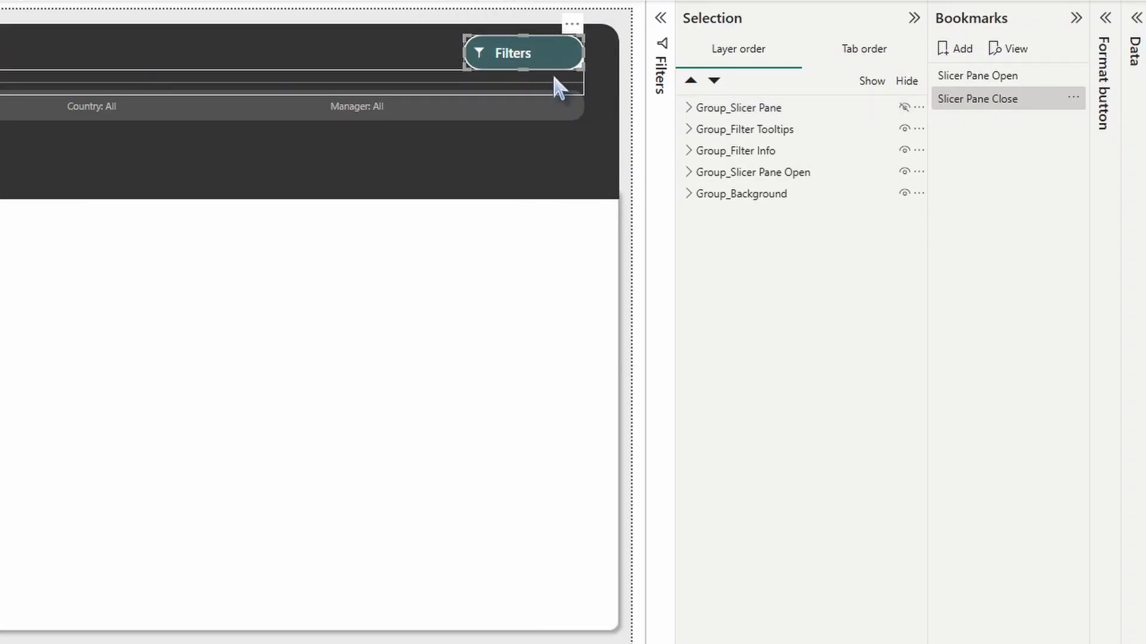
click(687, 173)
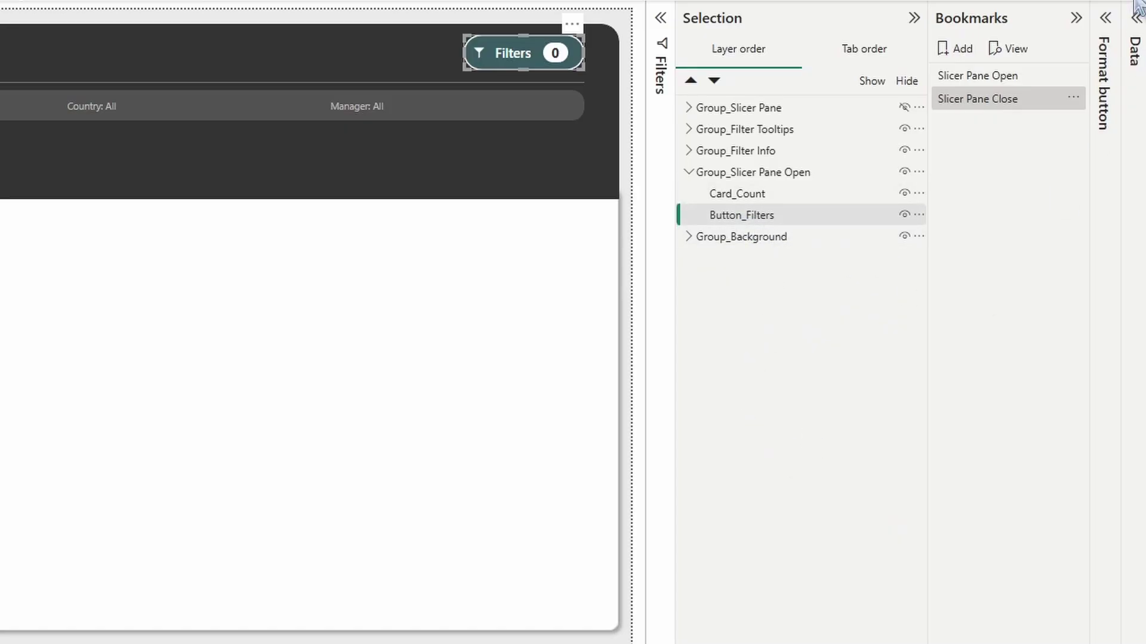
click(1108, 23)
click(998, 258)
click(1018, 392)
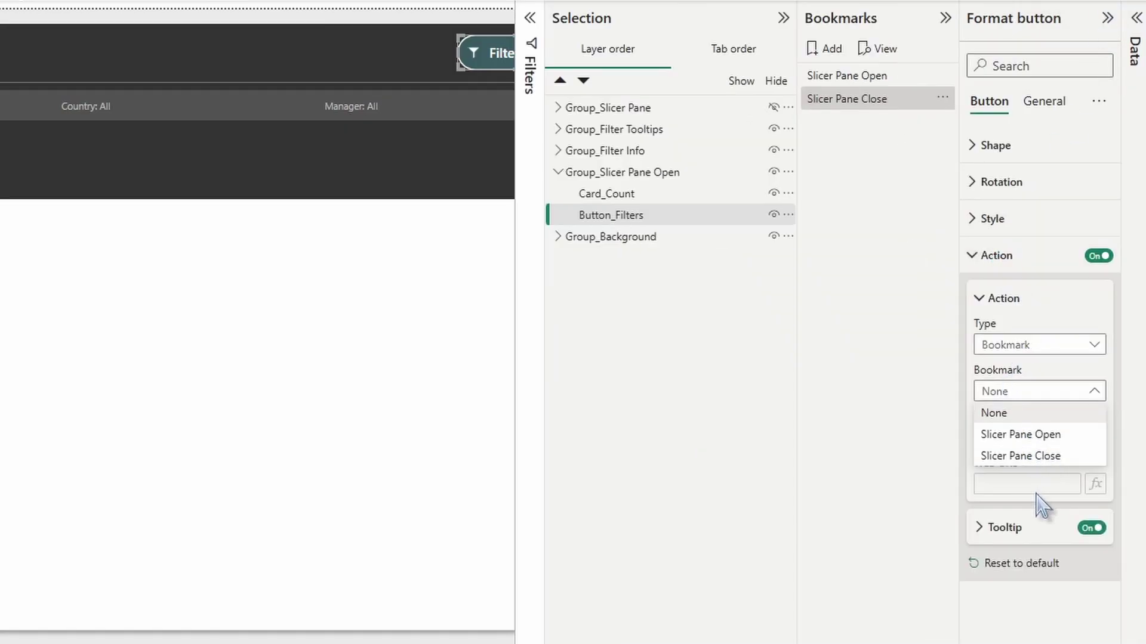
click(1043, 440)
Confirm the Filters button opens the pane, then link the X button to Slicer Pane Close.
click(1108, 18)
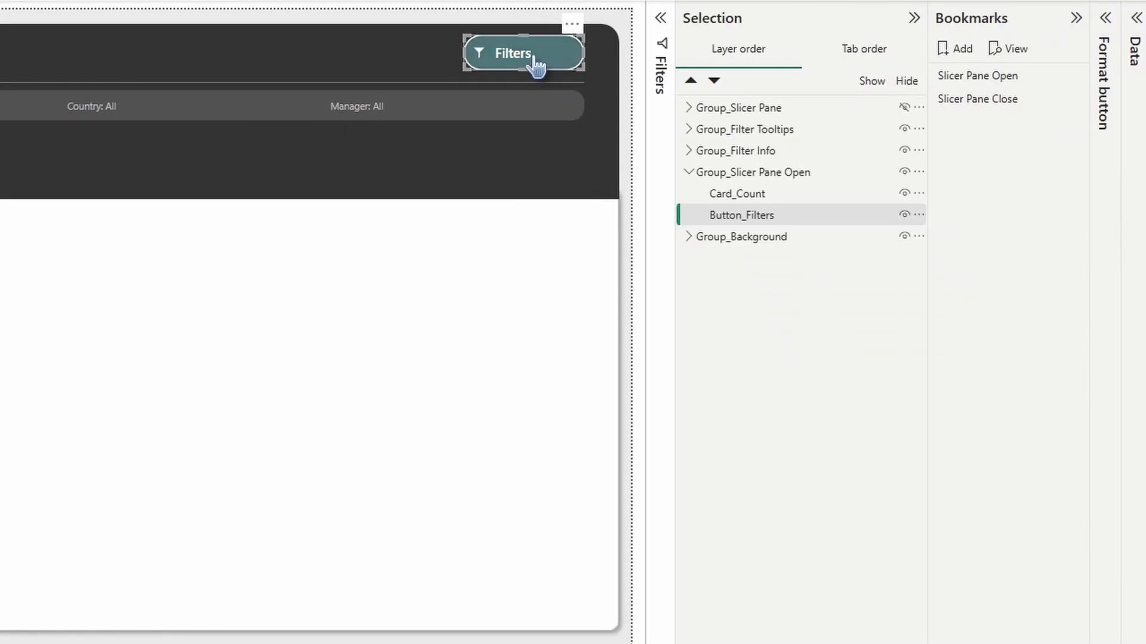
ctrl+click(529, 59)
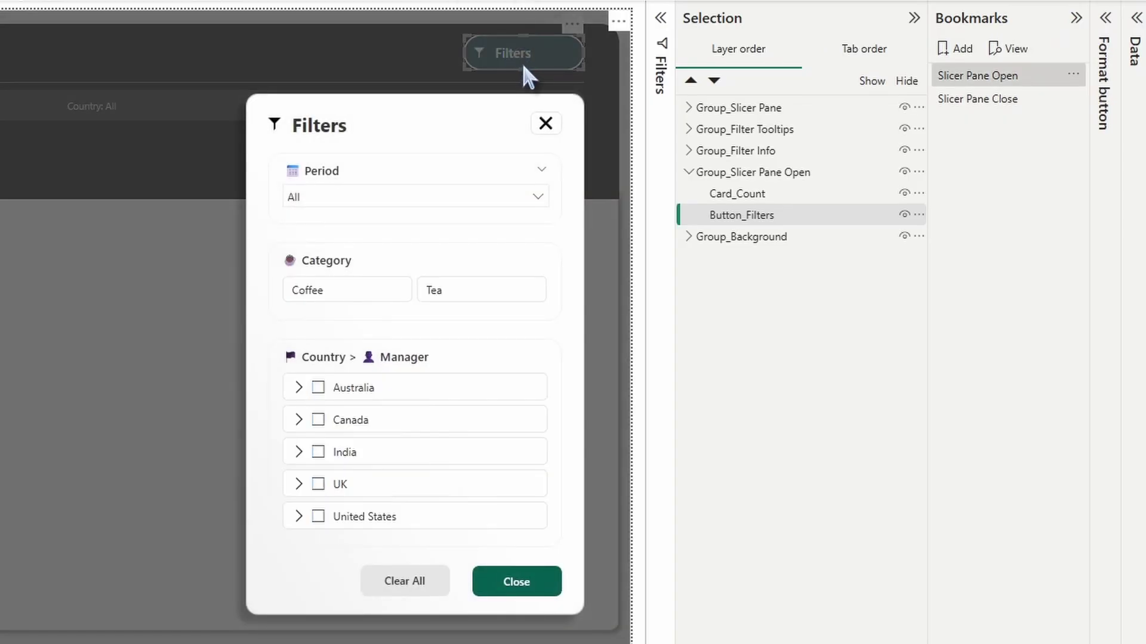
click(545, 136)
click(545, 125)
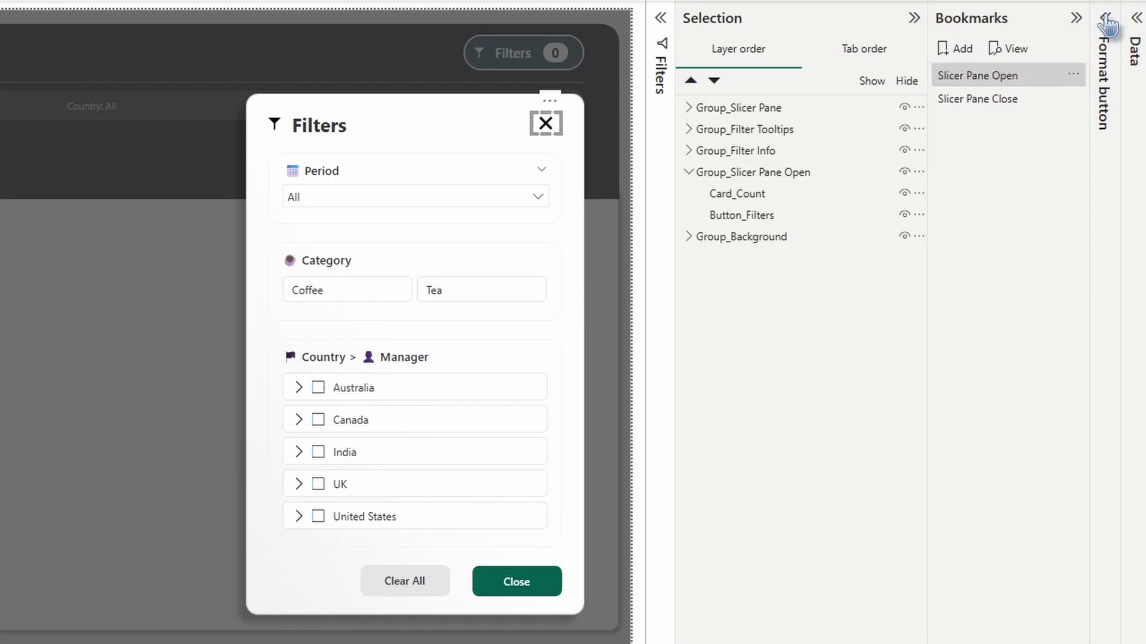
click(1104, 38)
click(1022, 256)
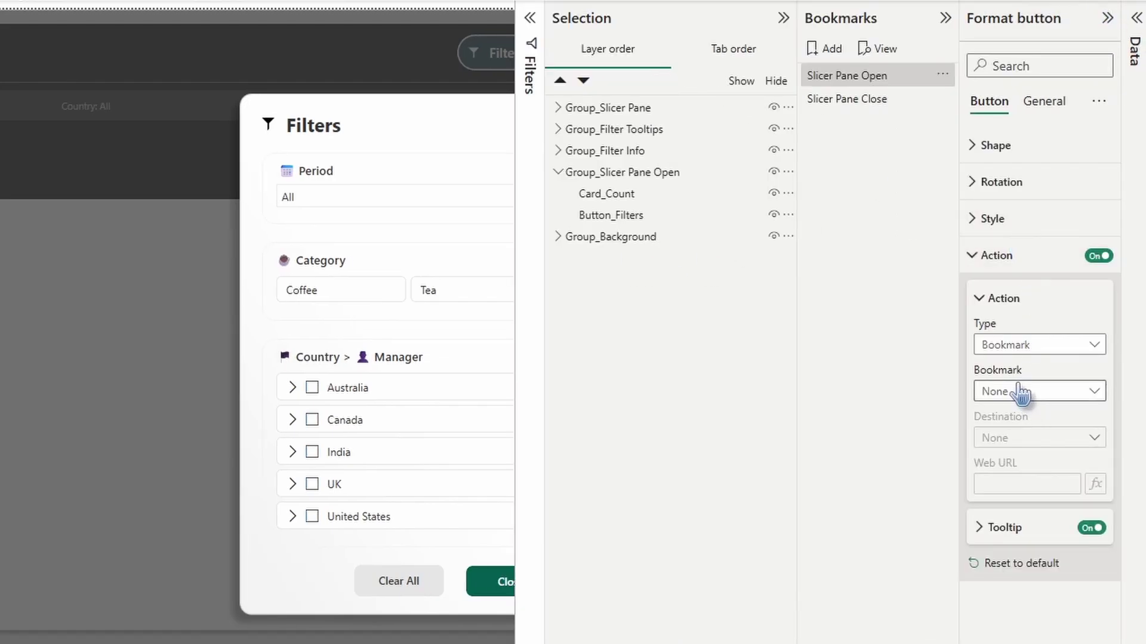
click(1019, 393)
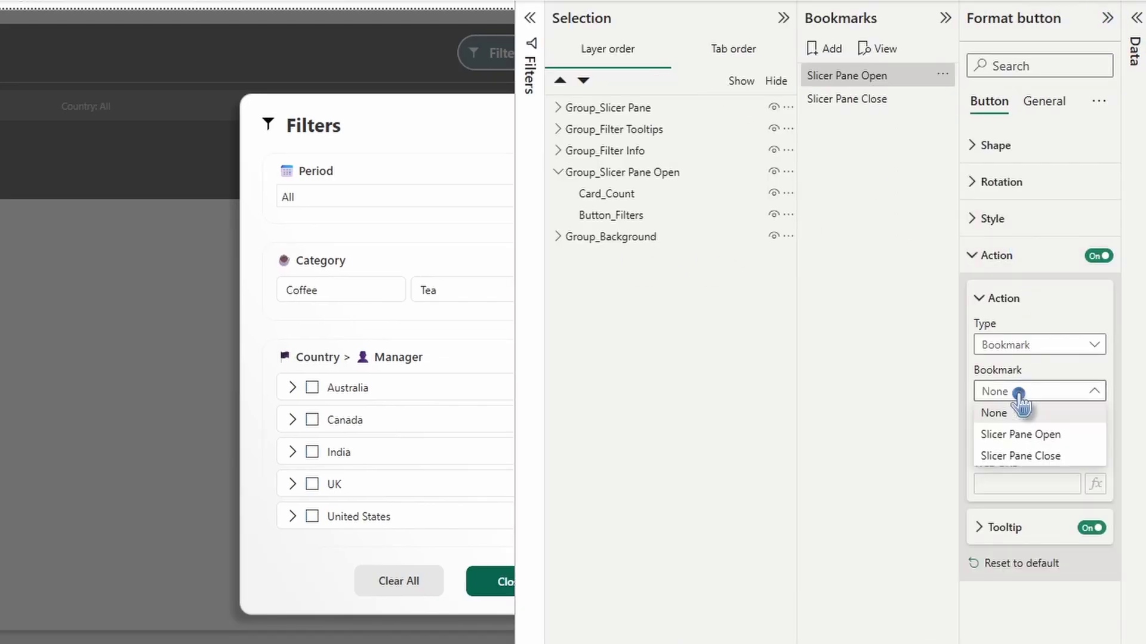
click(1028, 457)
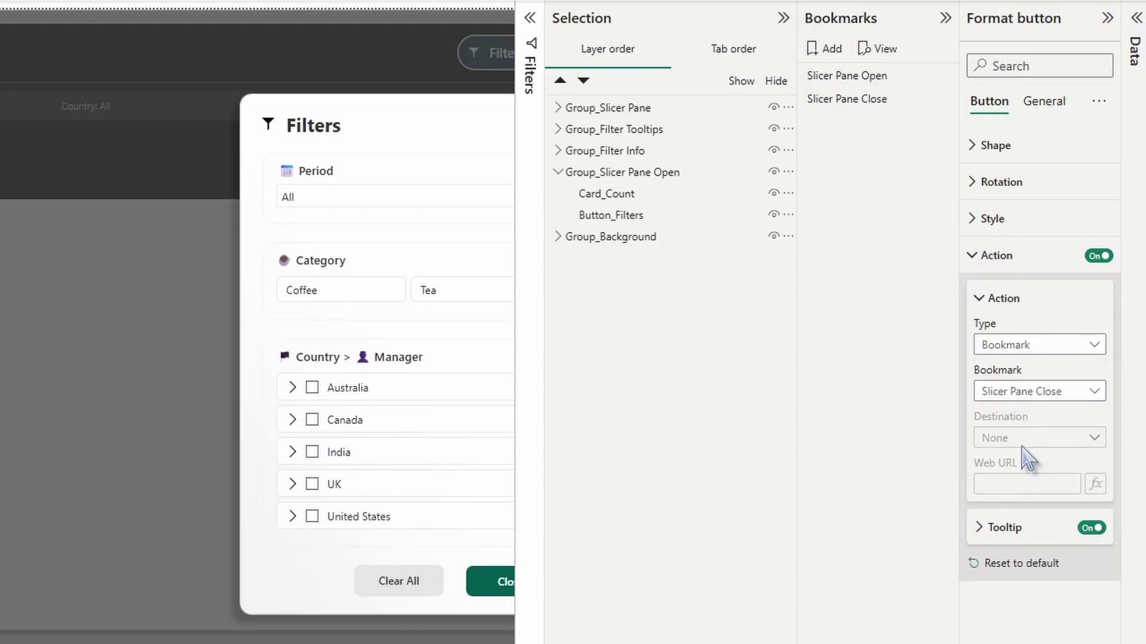
Link the pane's Close button action to the Slicer Pane Close bookmark.
click(400, 583)
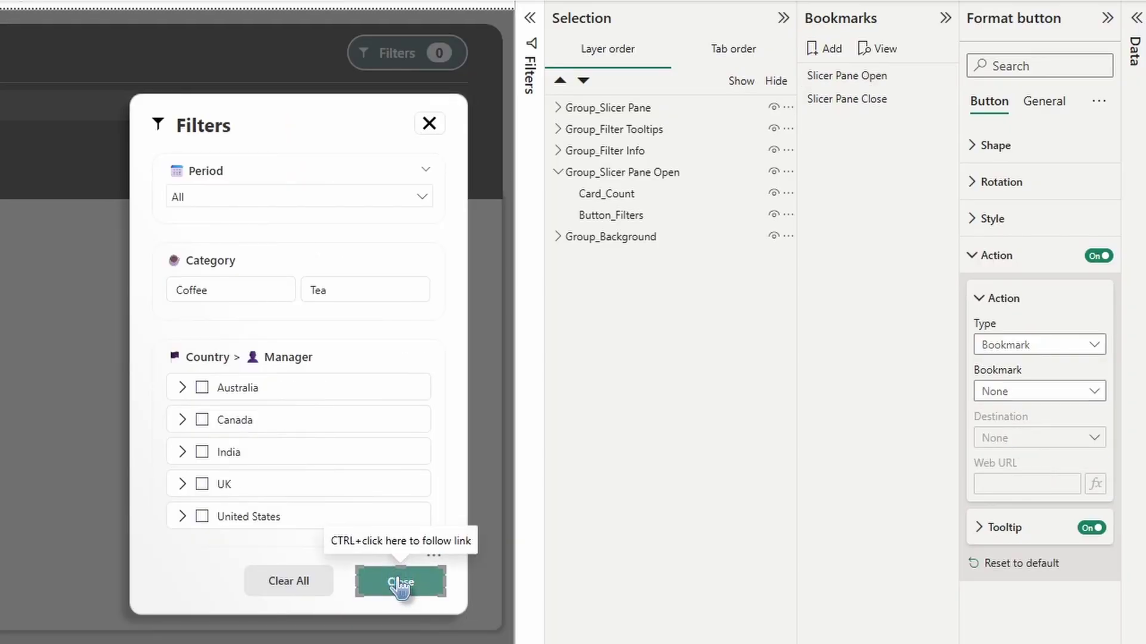
click(1016, 394)
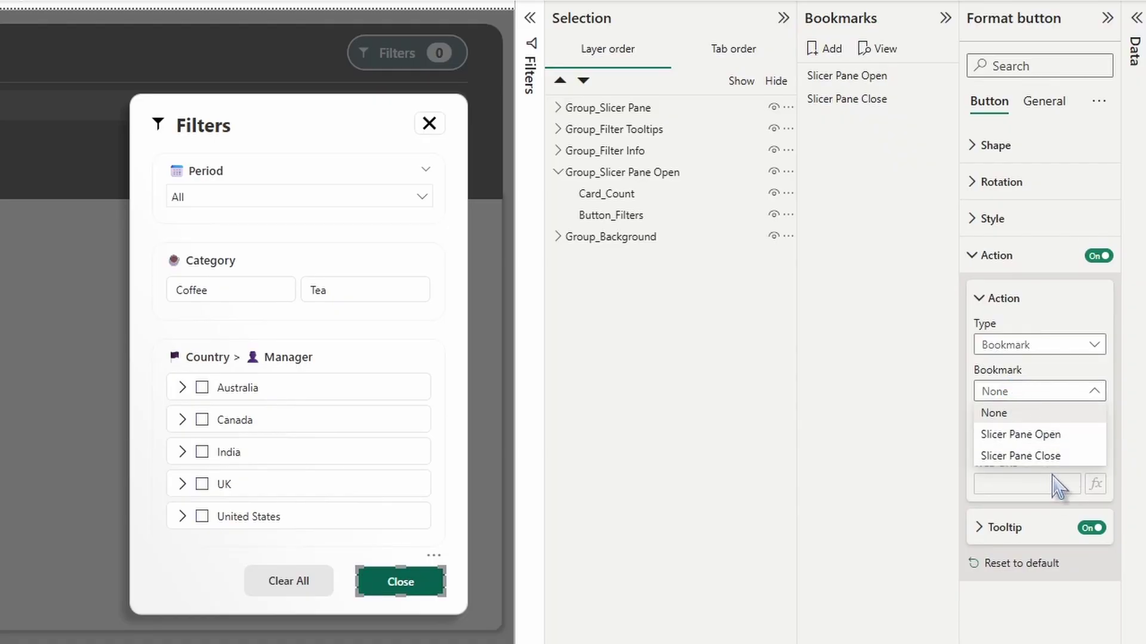
click(1035, 457)
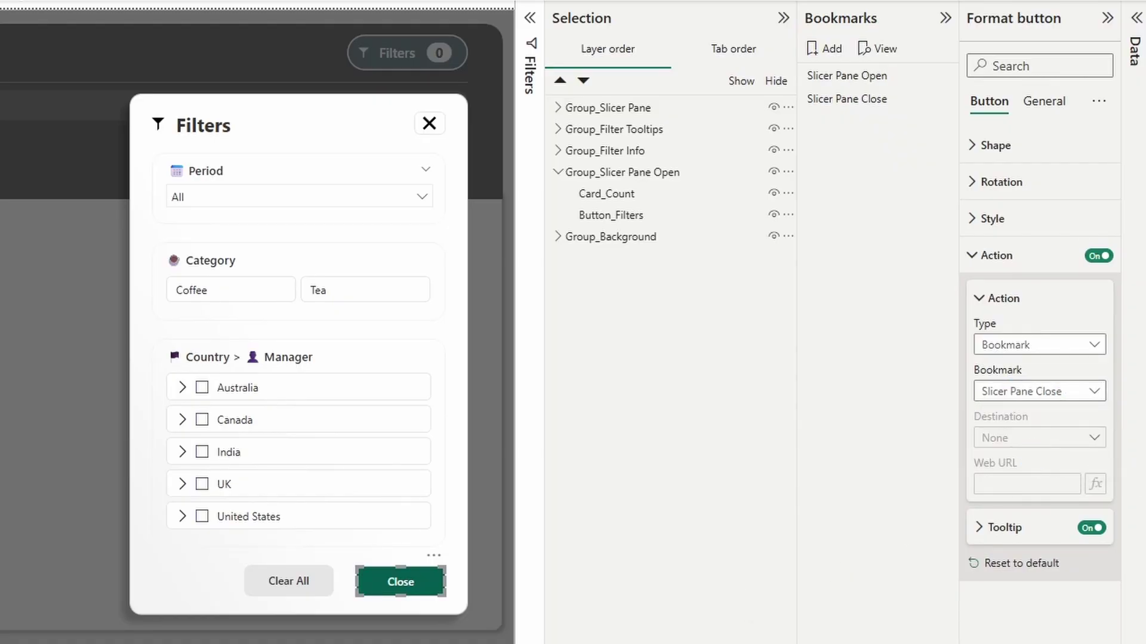
Test that Close and X hide the pane and Filters reopens it.
ctrl+click(401, 585)
ctrl+click(397, 55)
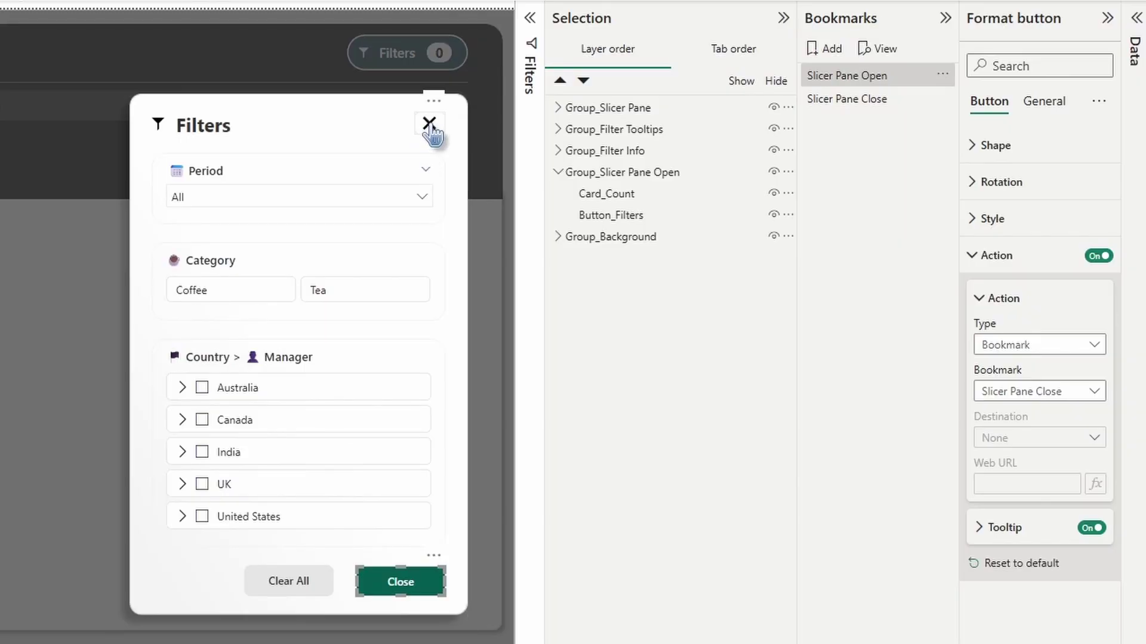
ctrl+click(429, 124)
ctrl+click(398, 53)
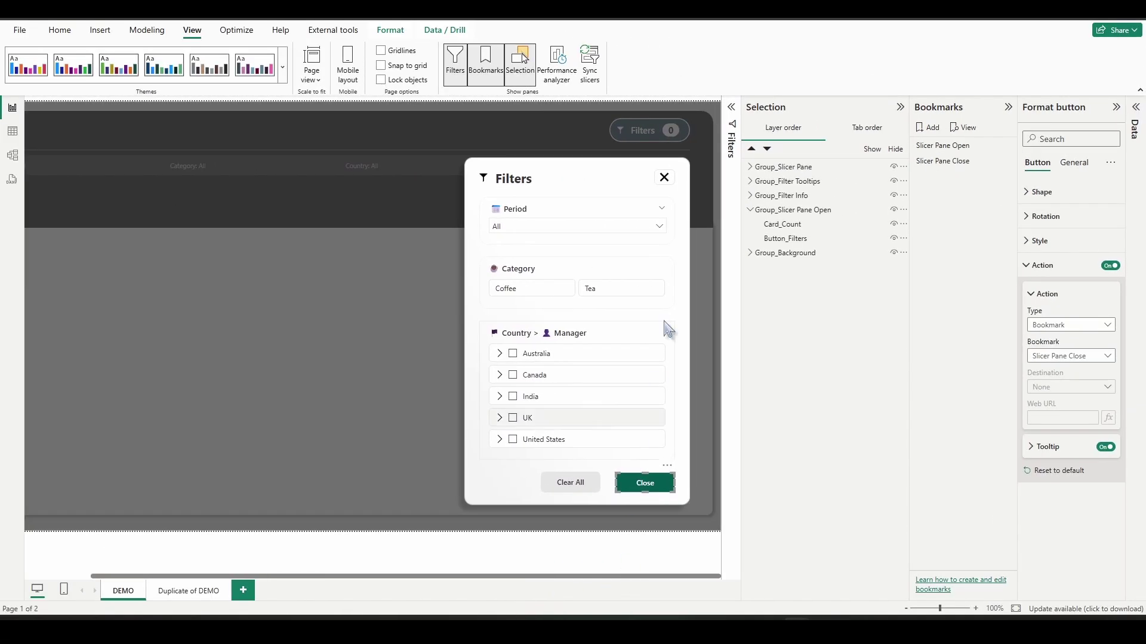
Unhide the slicer pane group and select its Period slicer.
ctrl+click(664, 179)
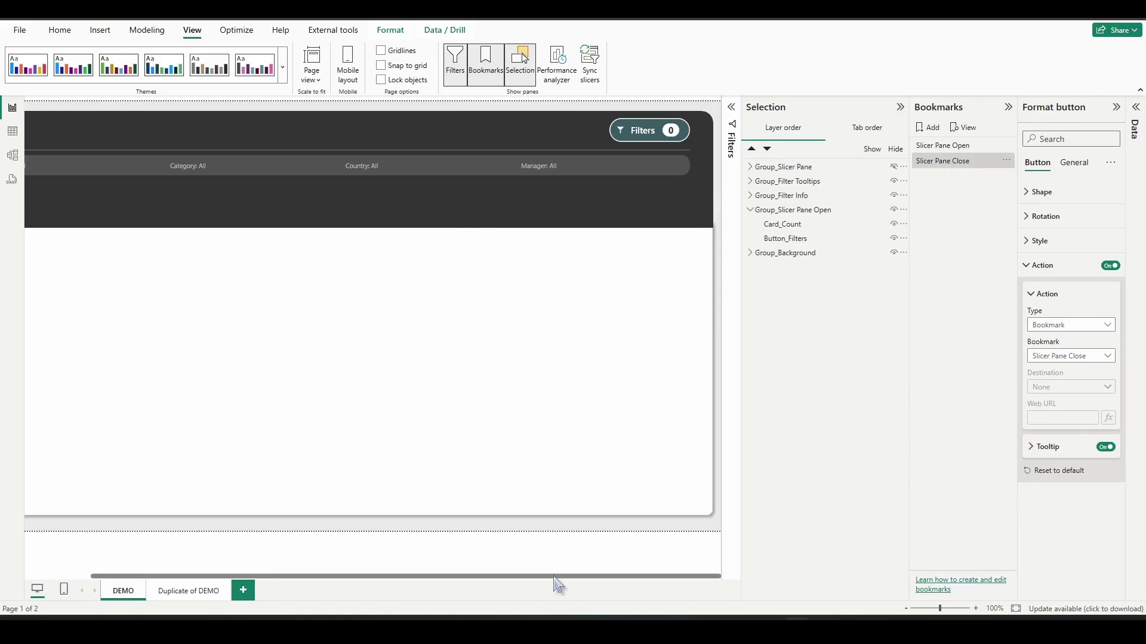
drag(557, 577, 491, 577)
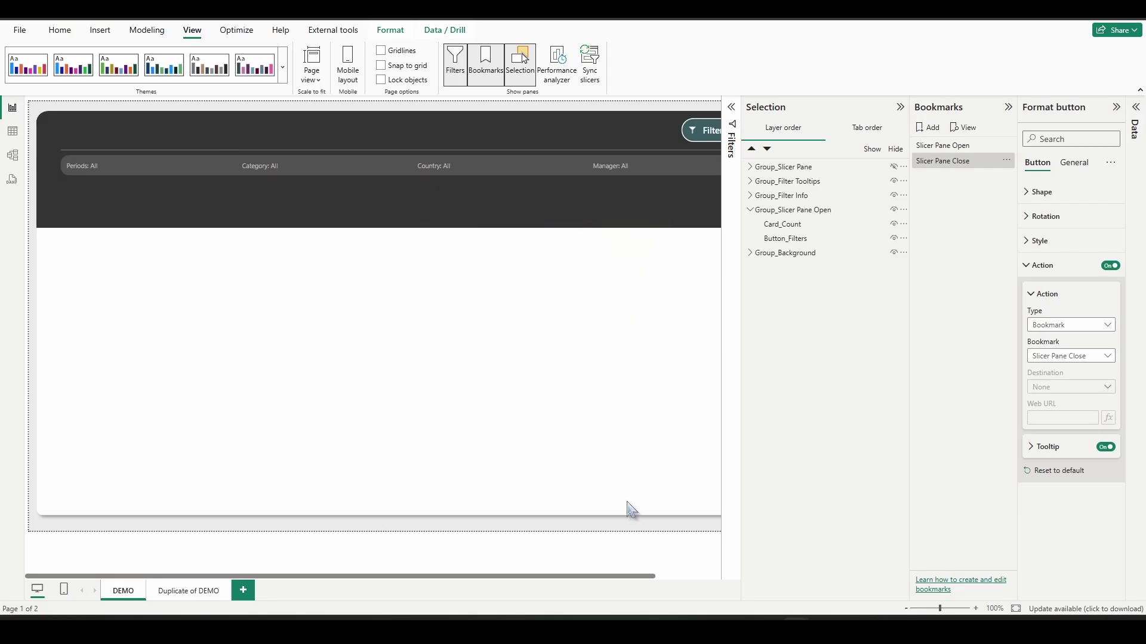
click(894, 167)
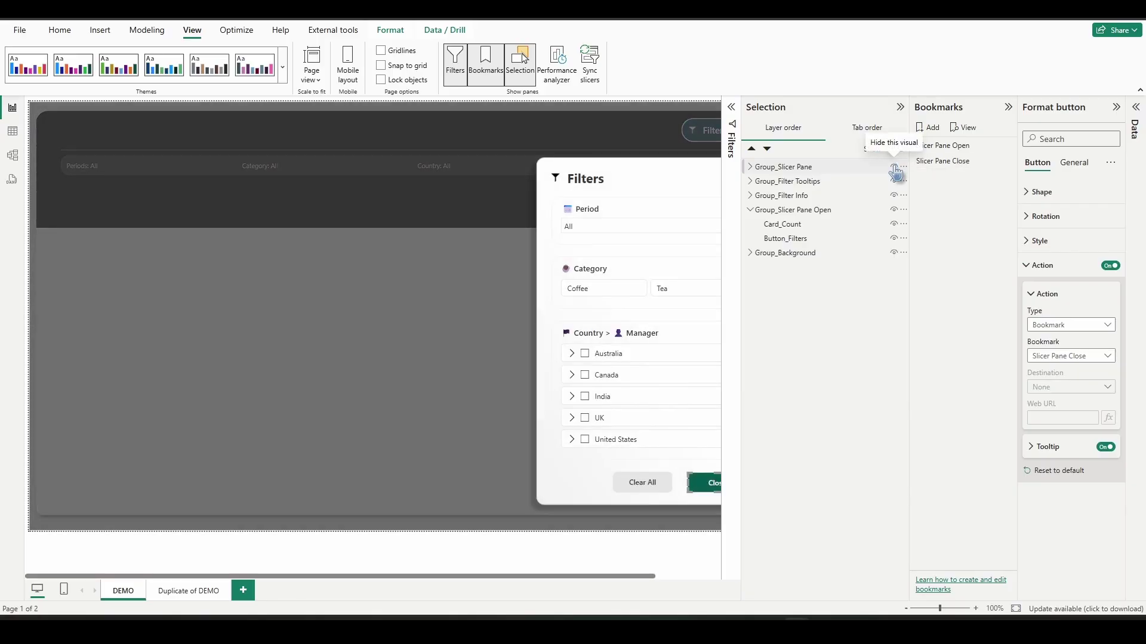
click(750, 168)
drag(489, 577, 689, 597)
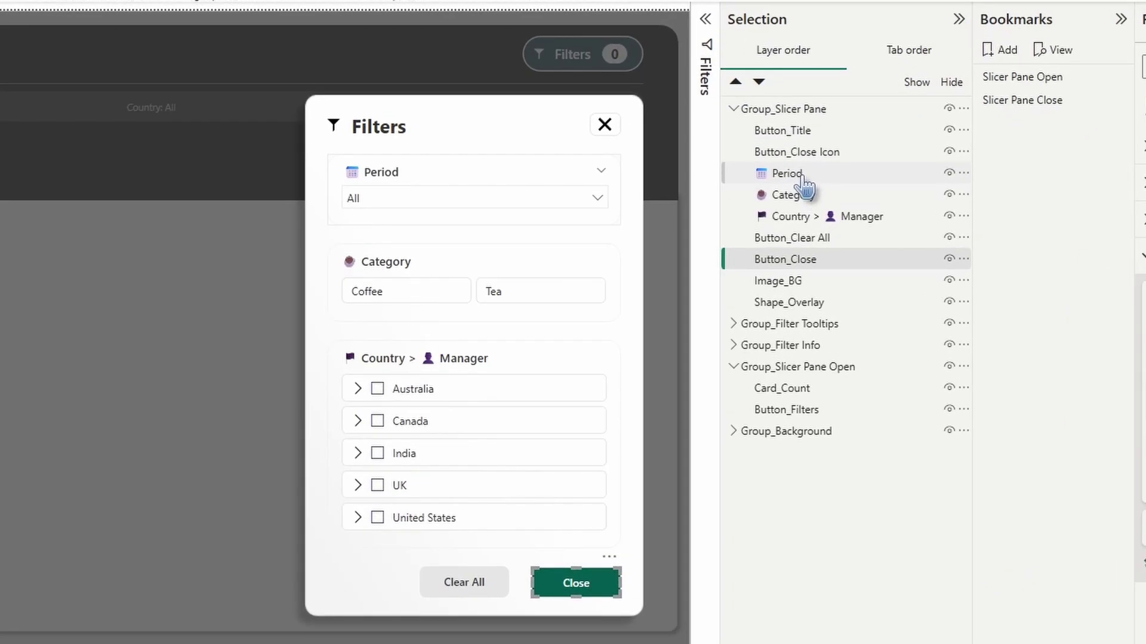
click(801, 175)
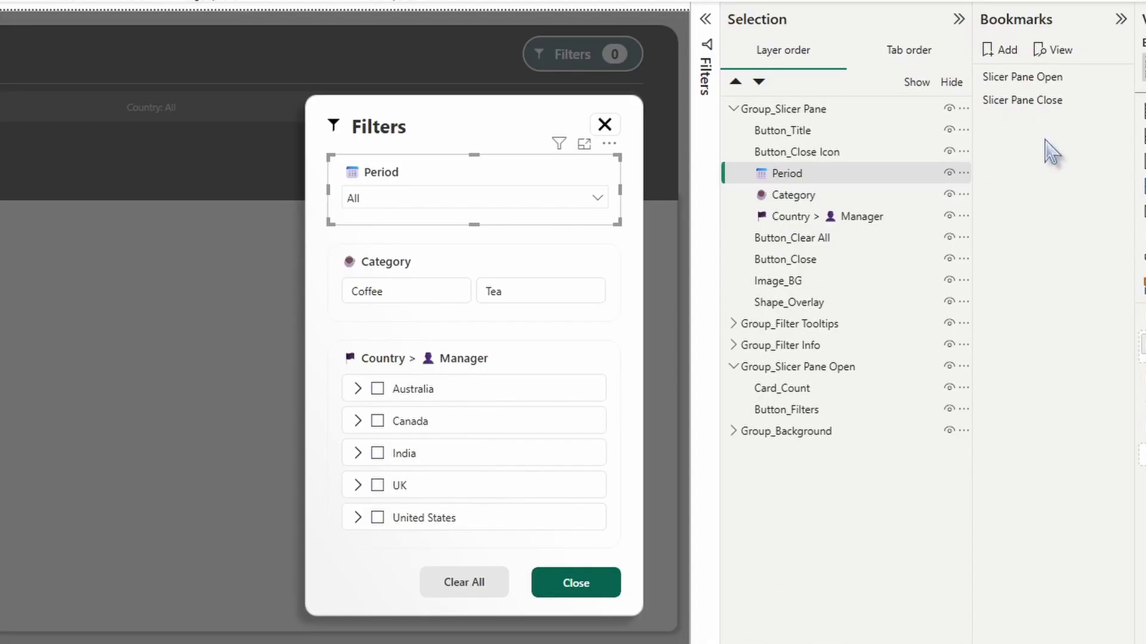
Add a bookmark named Slicer Clear Period limited to selected visuals.
click(1001, 51)
double_click(1041, 122)
text(Slicer C)
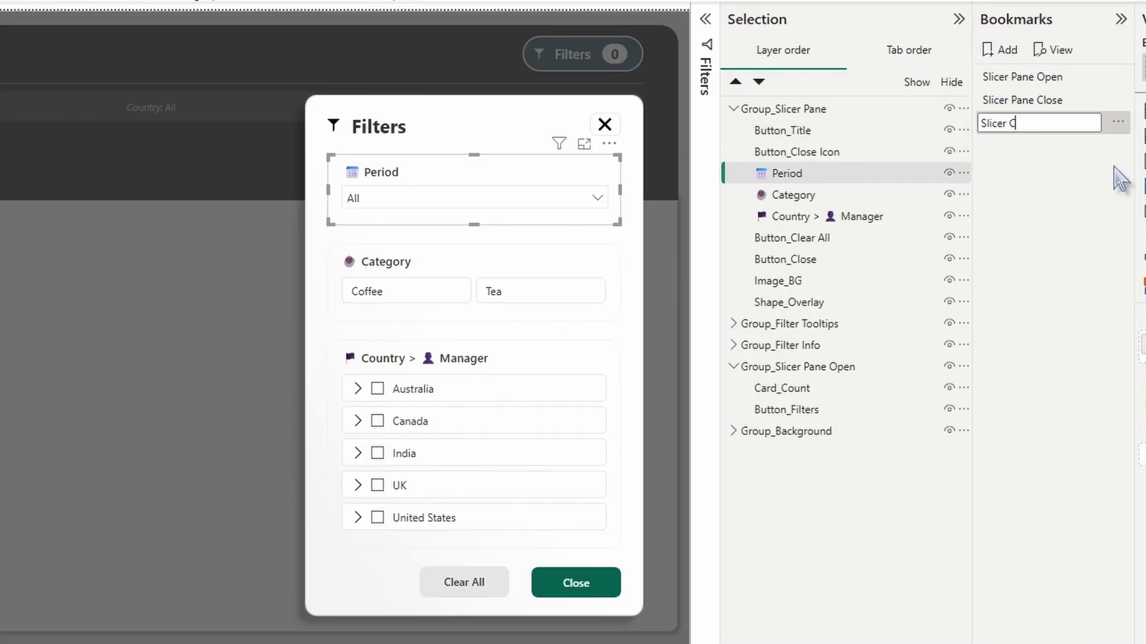
text(lear Period)
key(Return)
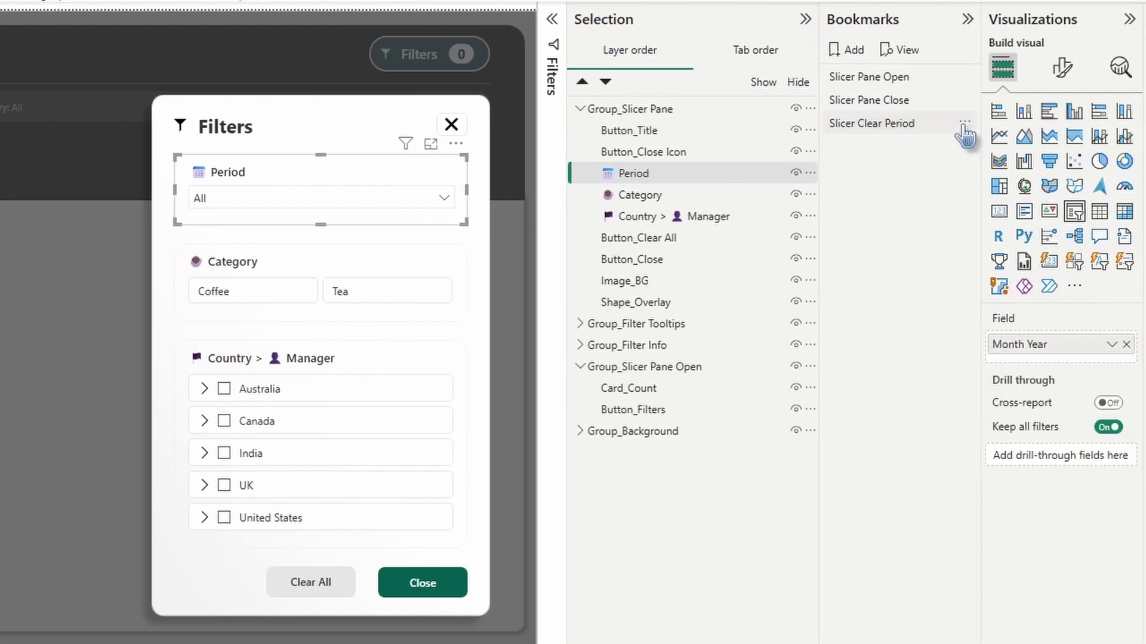
click(1117, 122)
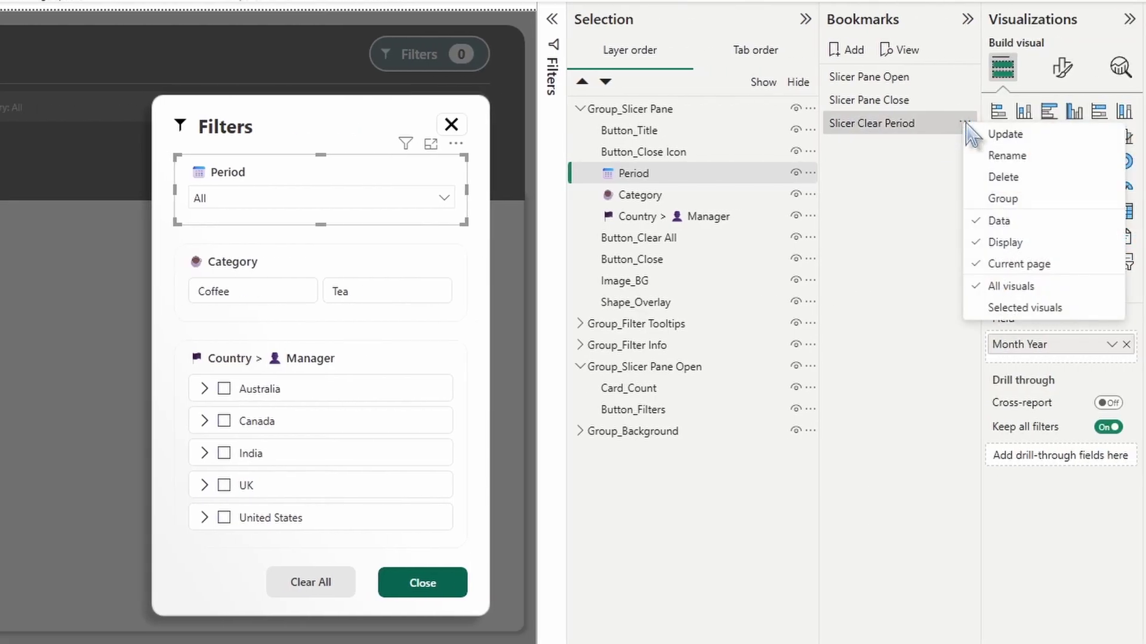
click(1001, 310)
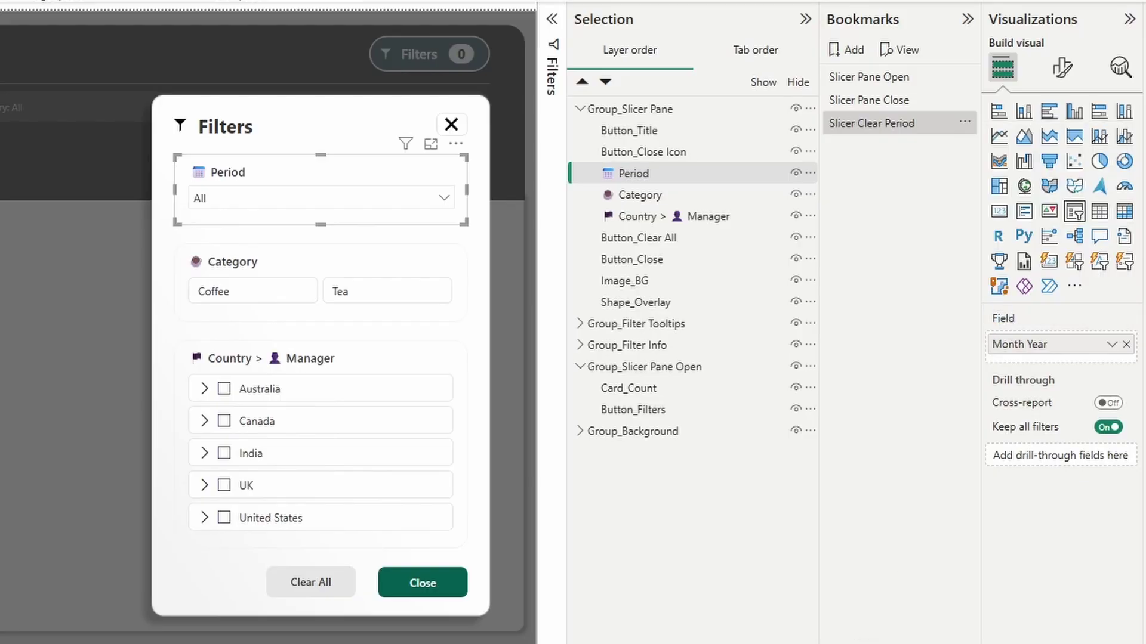
Select the Category slicer and save a Slicer Clear Category bookmark limited to selected visuals.
click(328, 272)
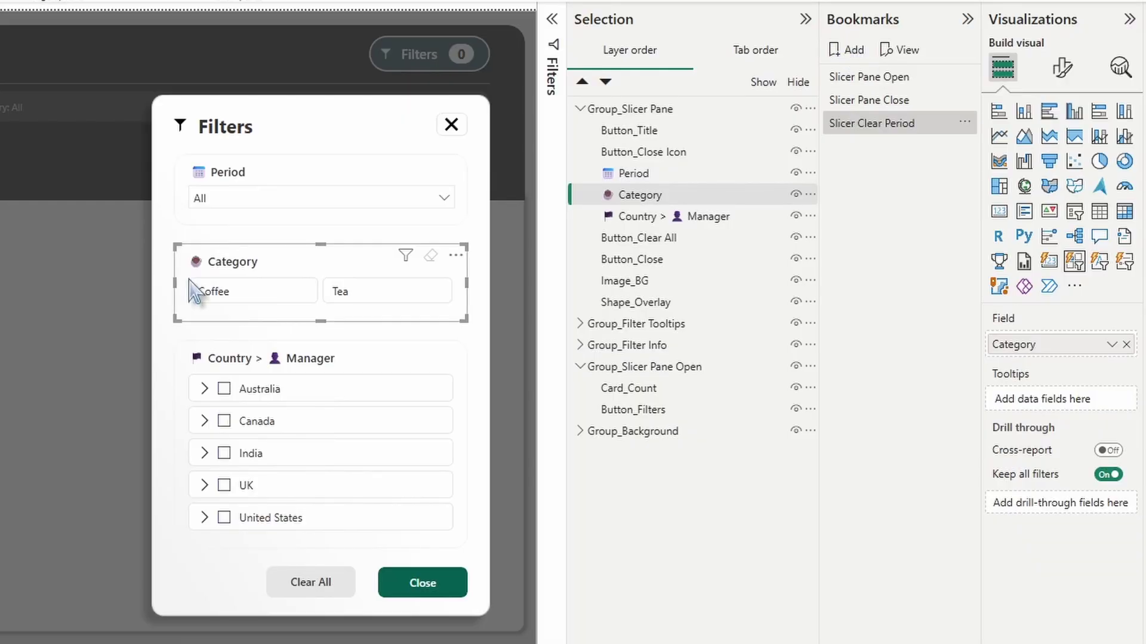
click(846, 49)
double_click(887, 147)
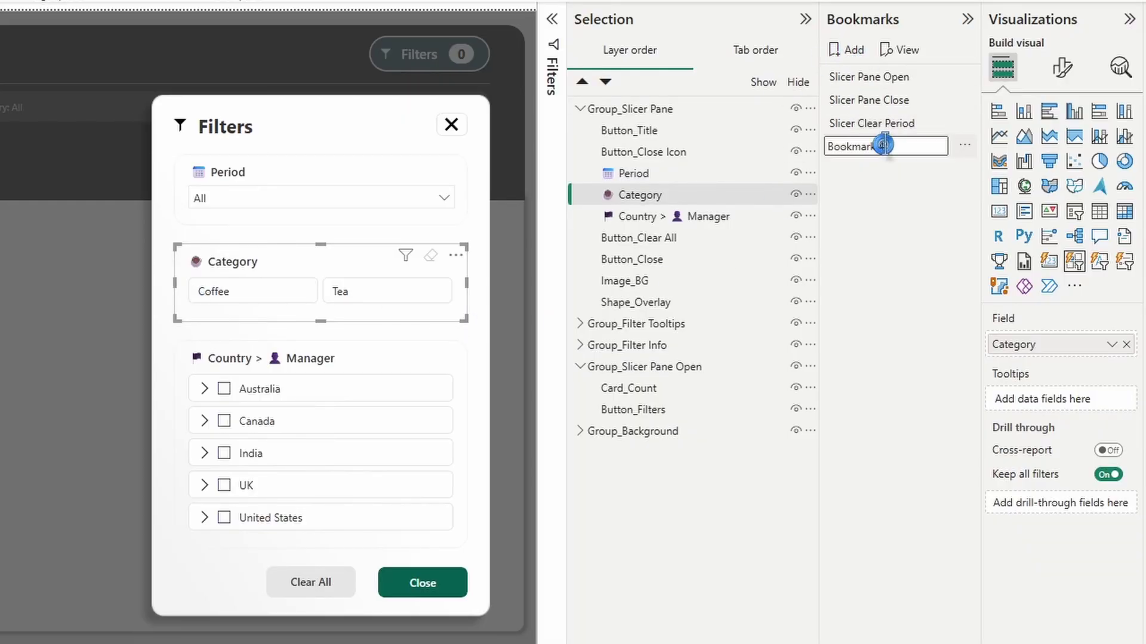
text(Slicer Clear Category)
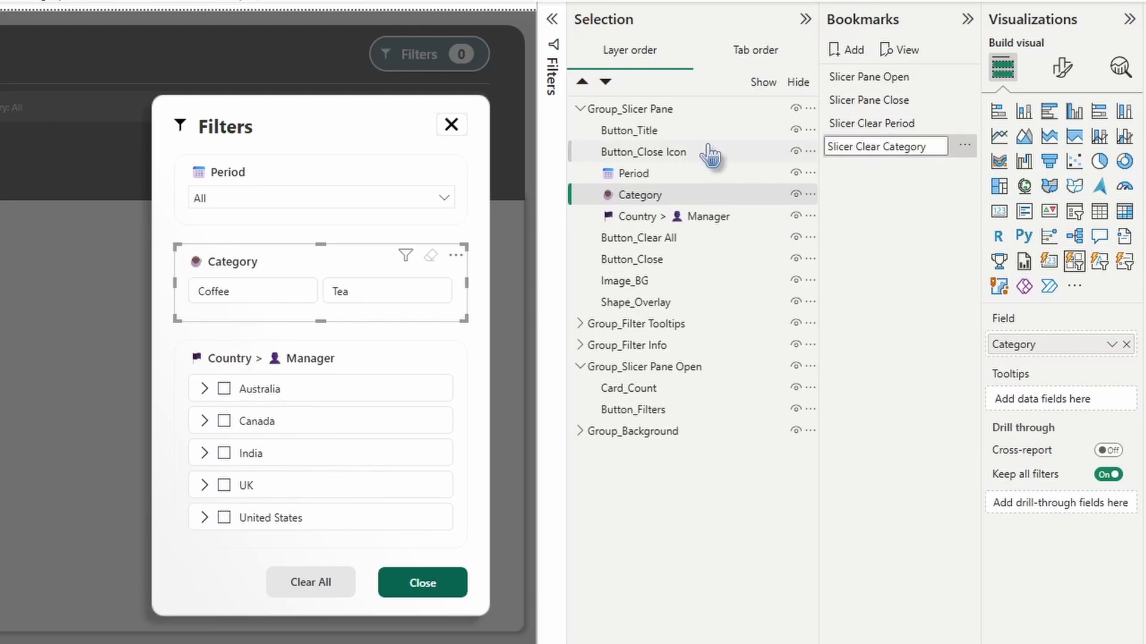
key(Return)
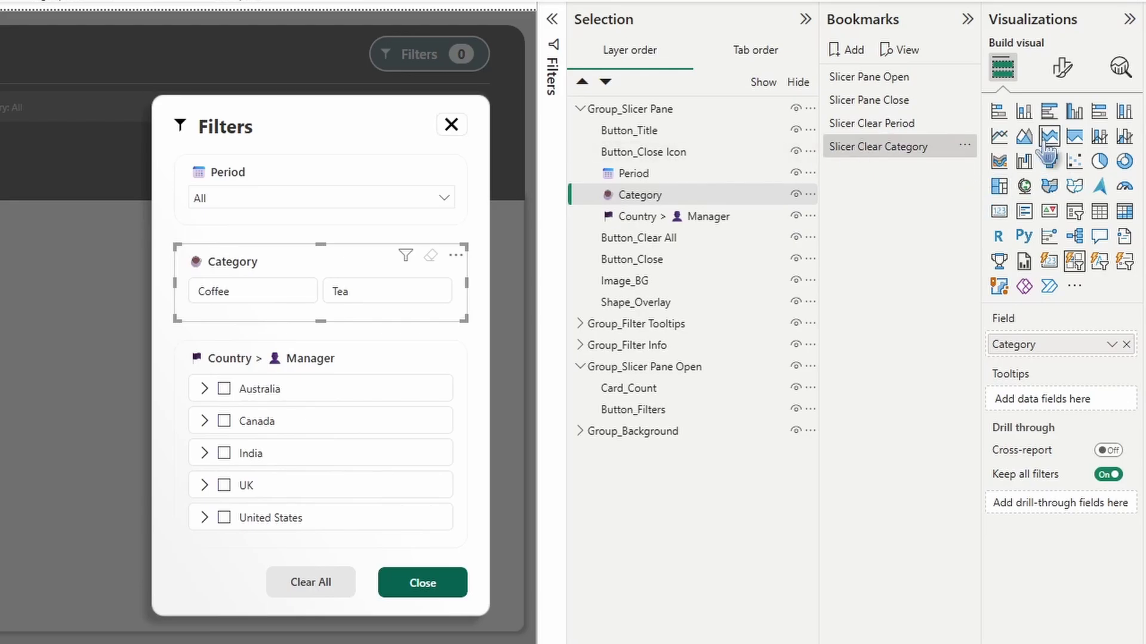
click(963, 145)
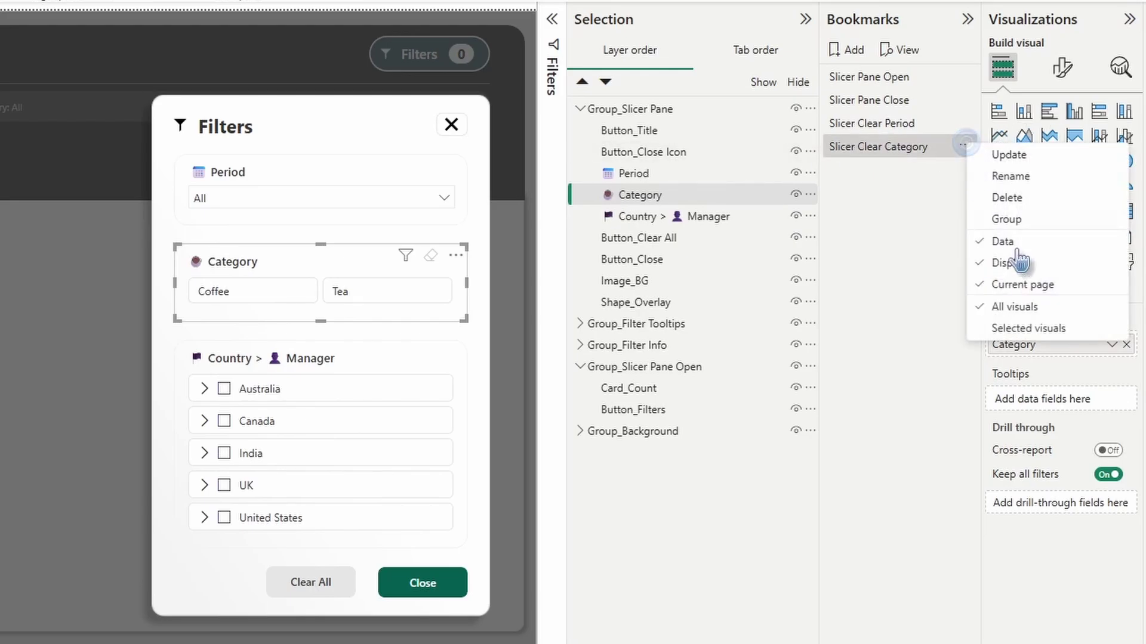
click(1036, 329)
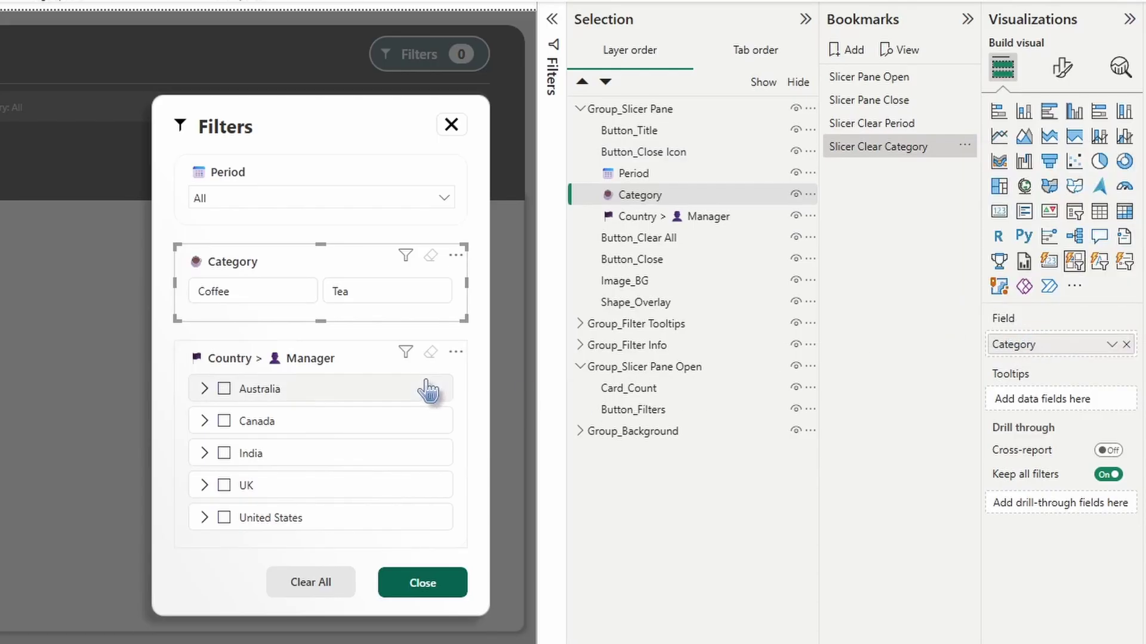
Select the Country > Manager slicer and save a Slicer Clear Country bookmark for selected visuals.
click(362, 357)
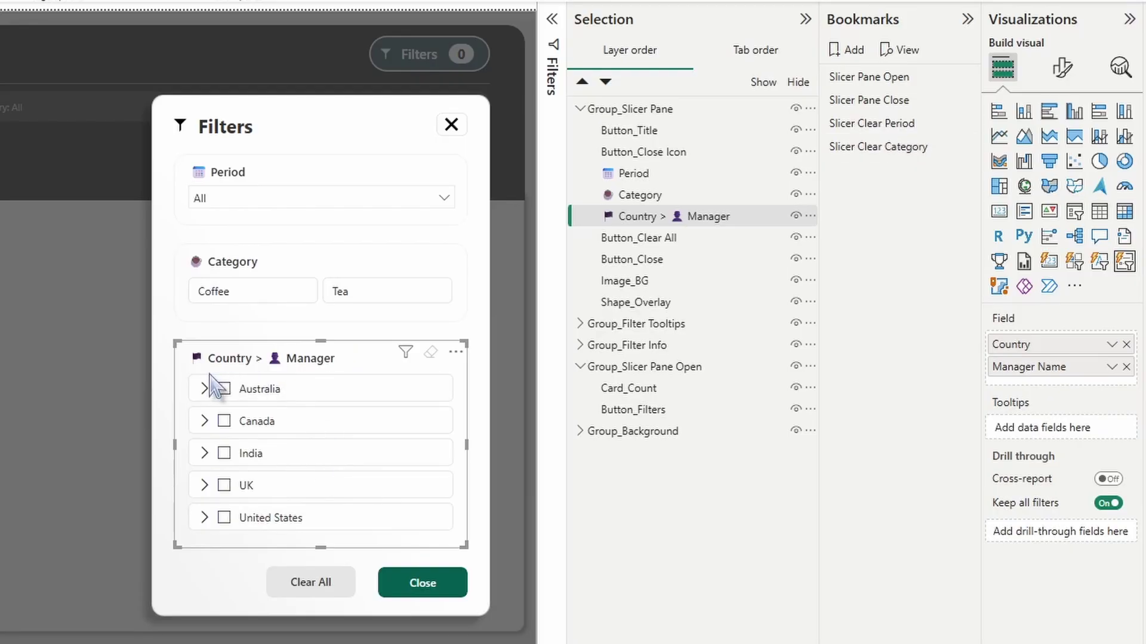
click(850, 52)
double_click(871, 170)
key(ctrl+a)
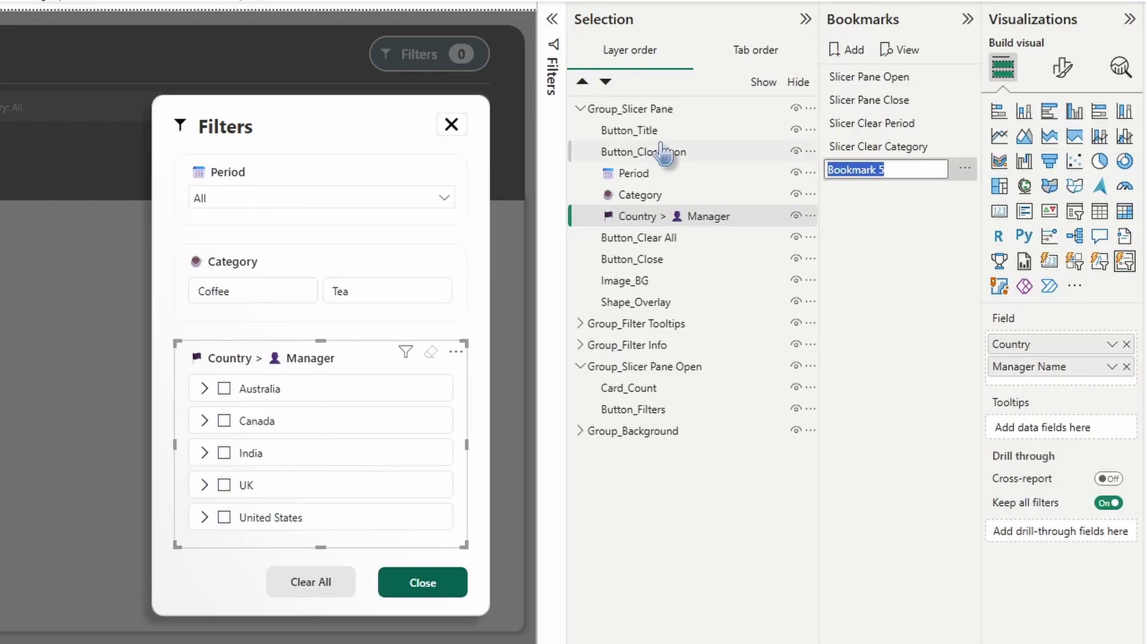
text(Slicer Clear Country)
key(Return)
click(965, 171)
click(1009, 360)
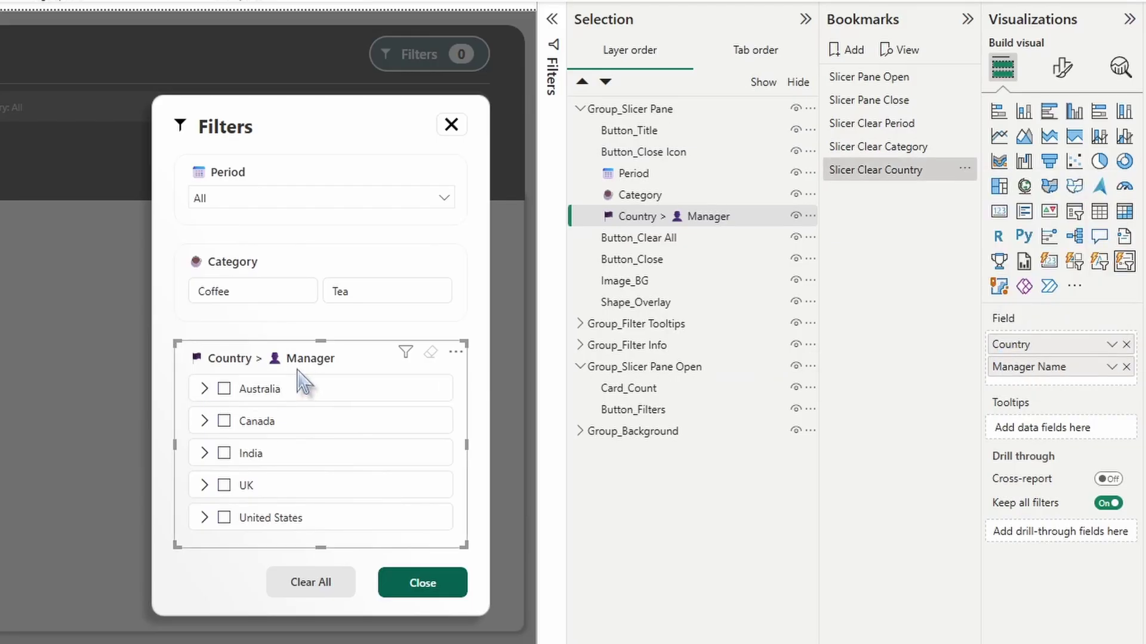
Check each country's managers in the slicer, then rename the bookmark Slicer Clear Country_Mgr.
click(205, 391)
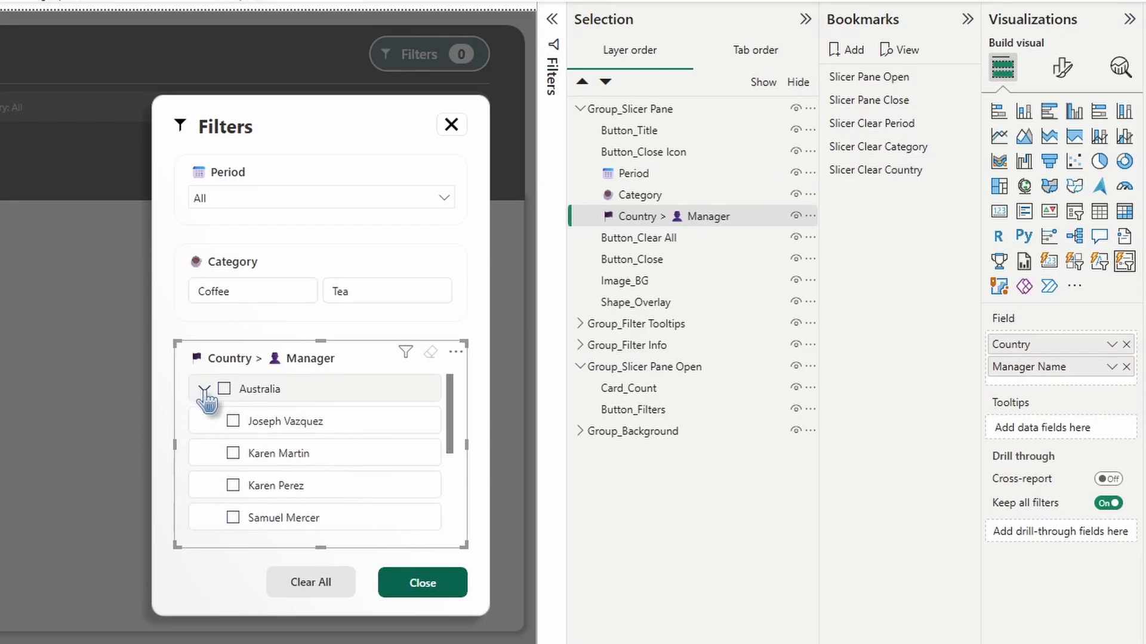
click(204, 393)
click(205, 421)
click(205, 421)
click(205, 453)
scroll(208, 441, down, 3)
scroll(210, 441, up, 3)
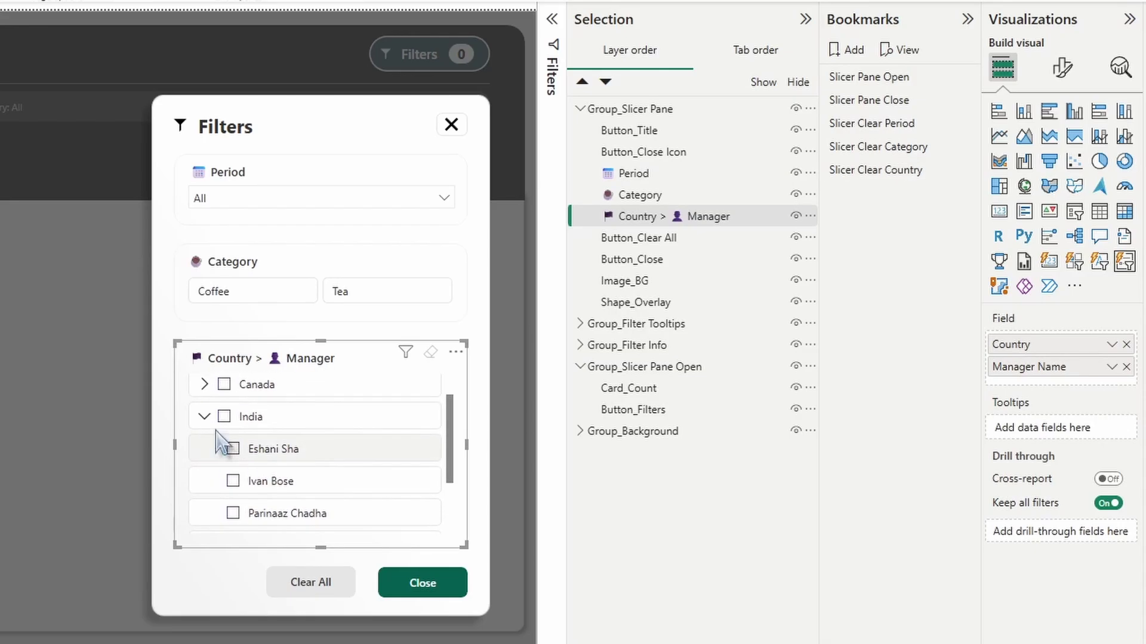
click(205, 413)
click(205, 483)
scroll(233, 460, down, 3)
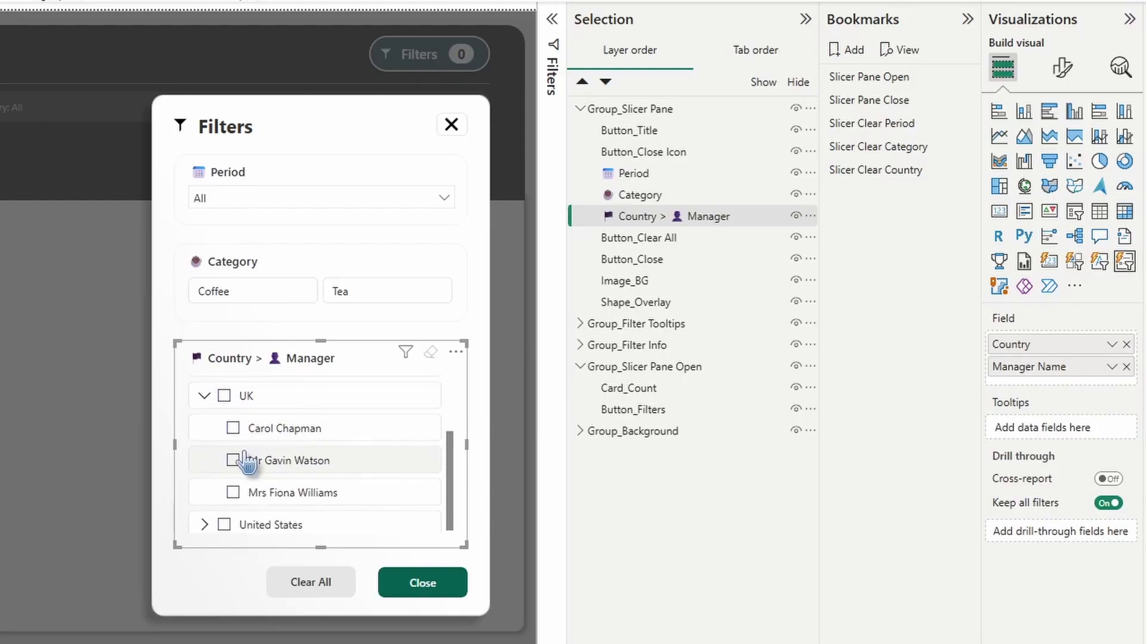
click(206, 399)
click(205, 516)
scroll(206, 442, down, 2)
click(204, 430)
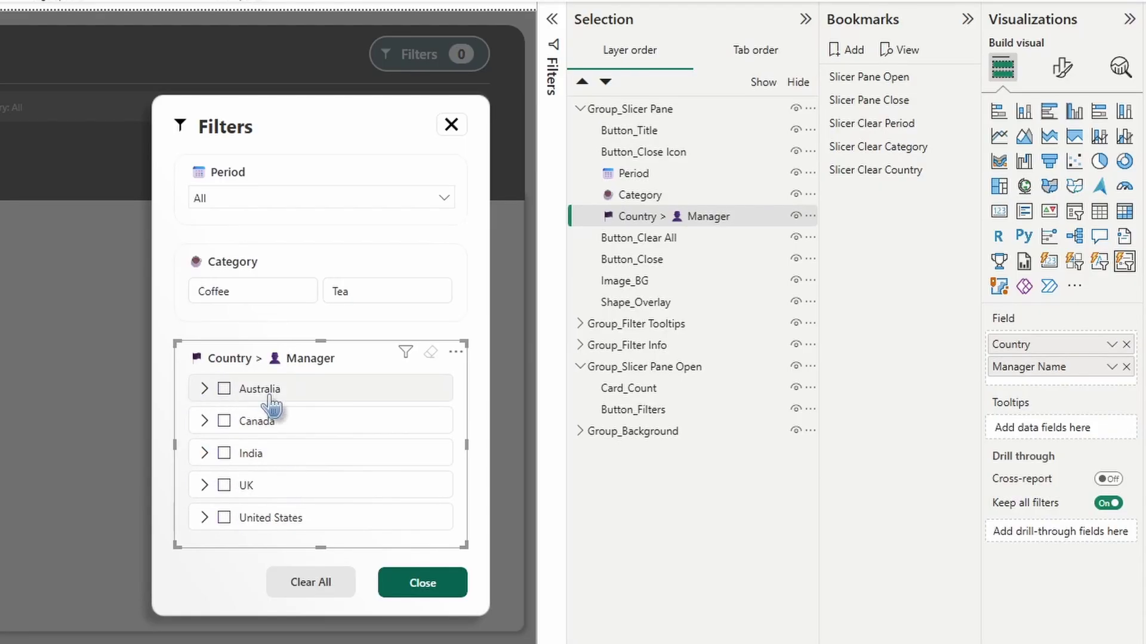
double_click(934, 173)
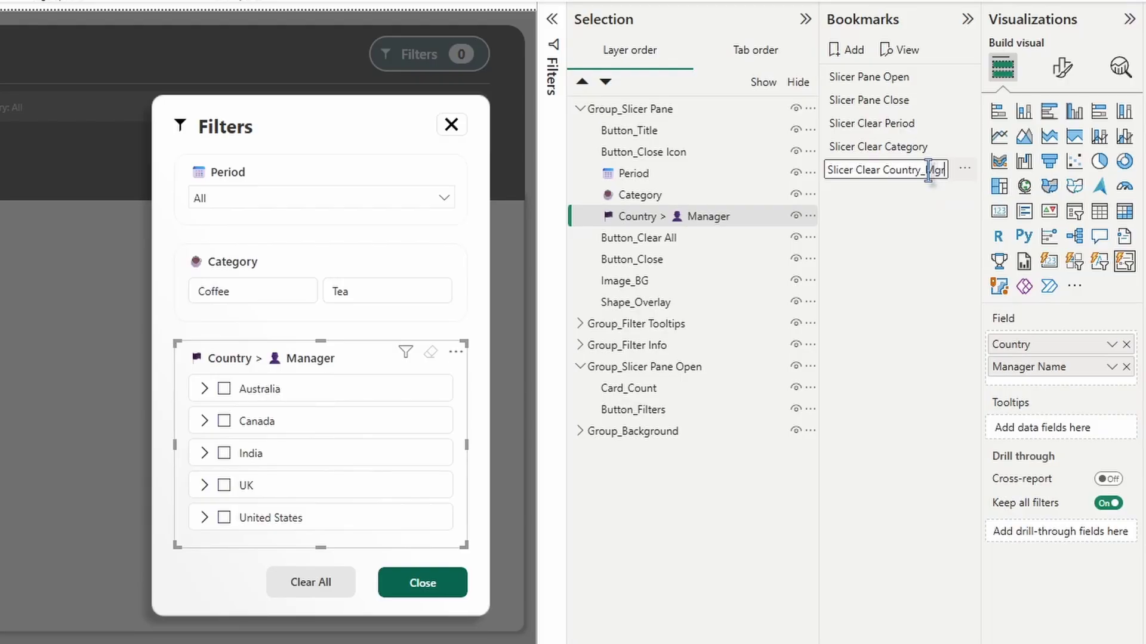
key(Return)
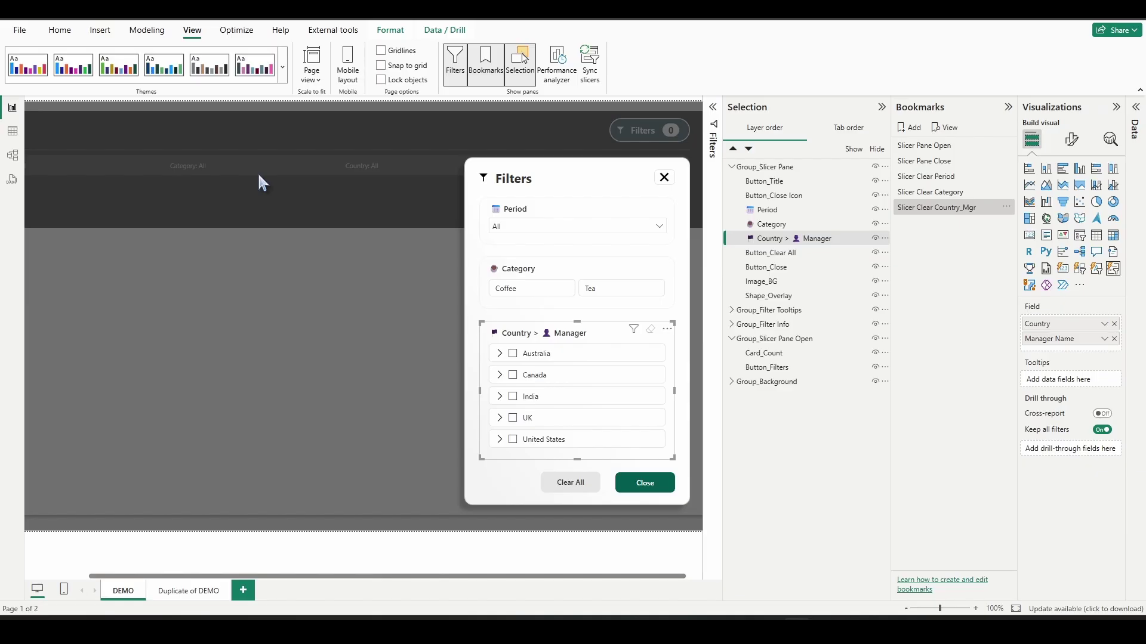
Turn on the Button_Period action and link it to the Slicer Clear Period bookmark.
ctrl+click(664, 177)
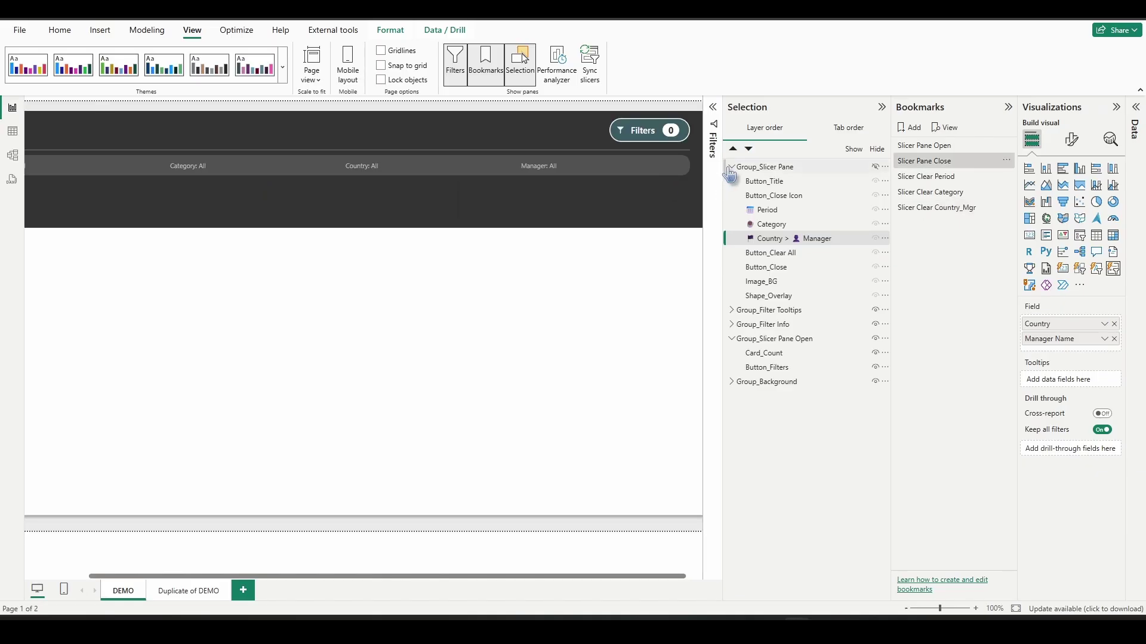
click(730, 169)
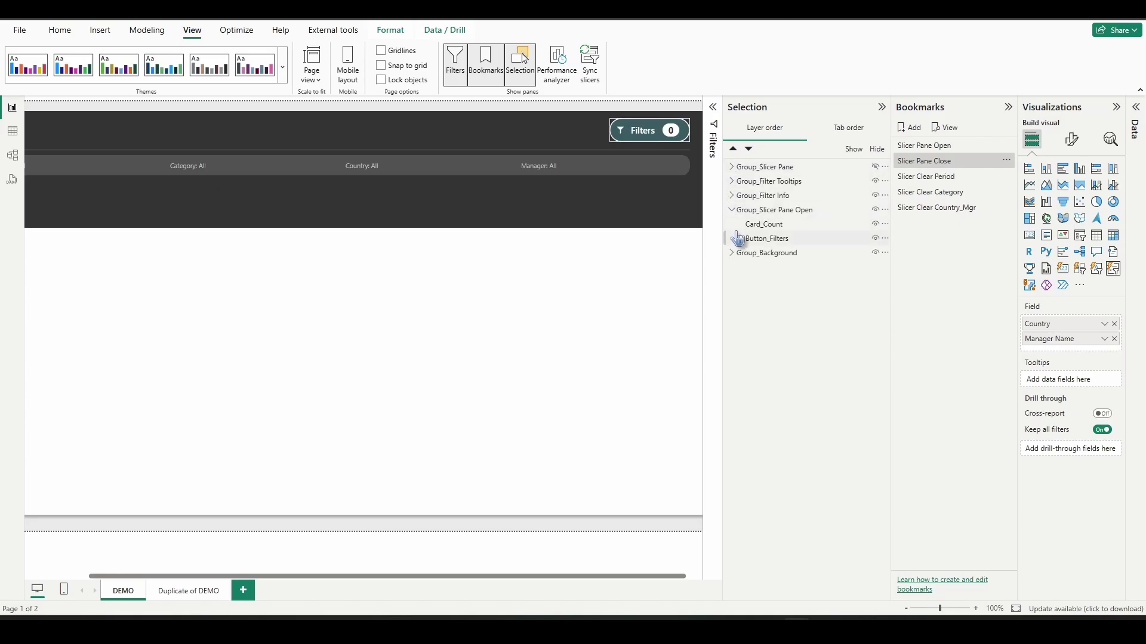
click(729, 184)
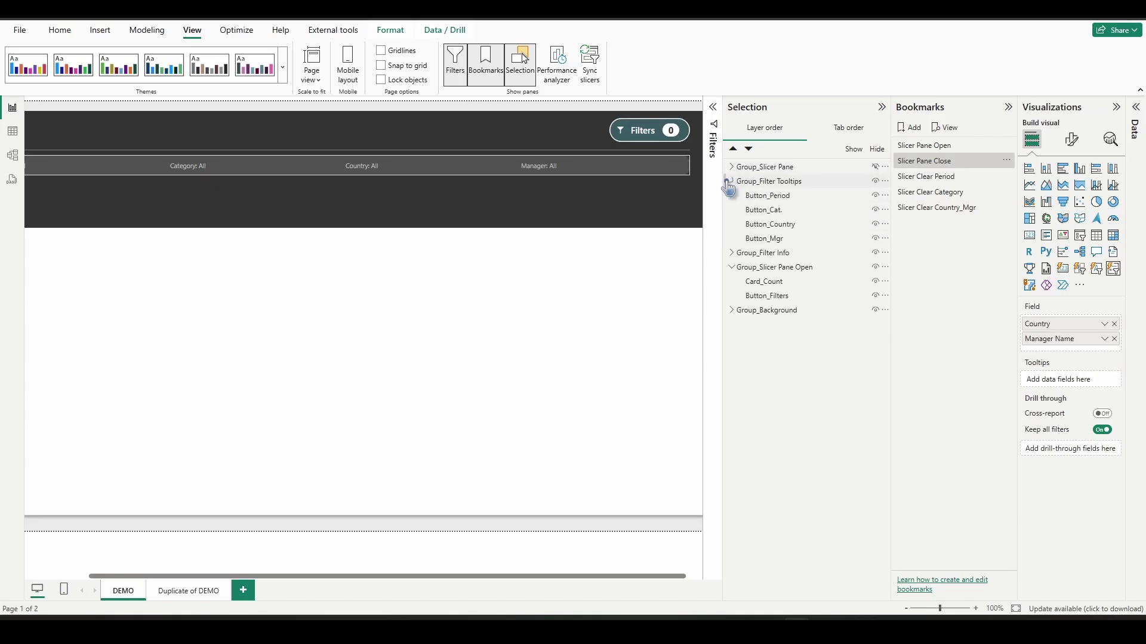
click(791, 195)
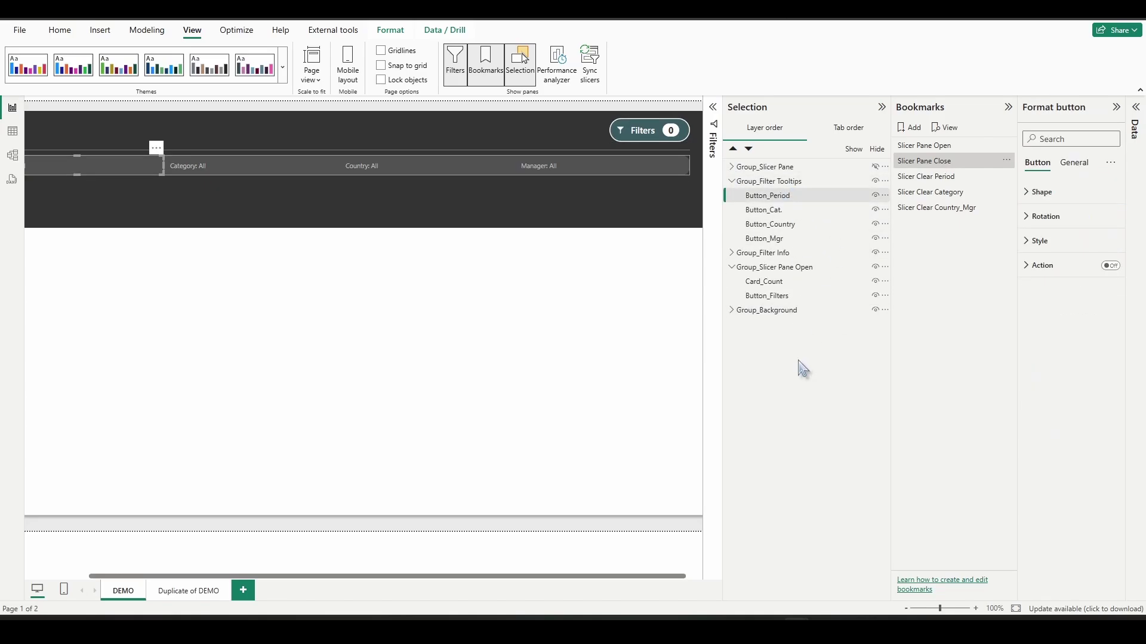
click(1111, 266)
click(1061, 358)
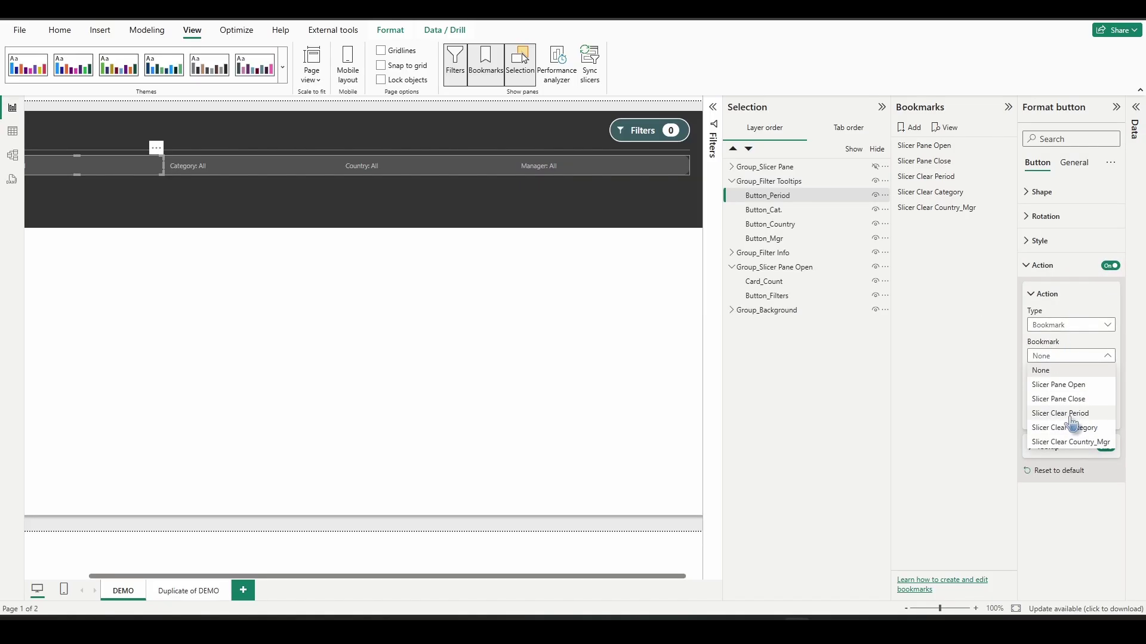
click(1074, 413)
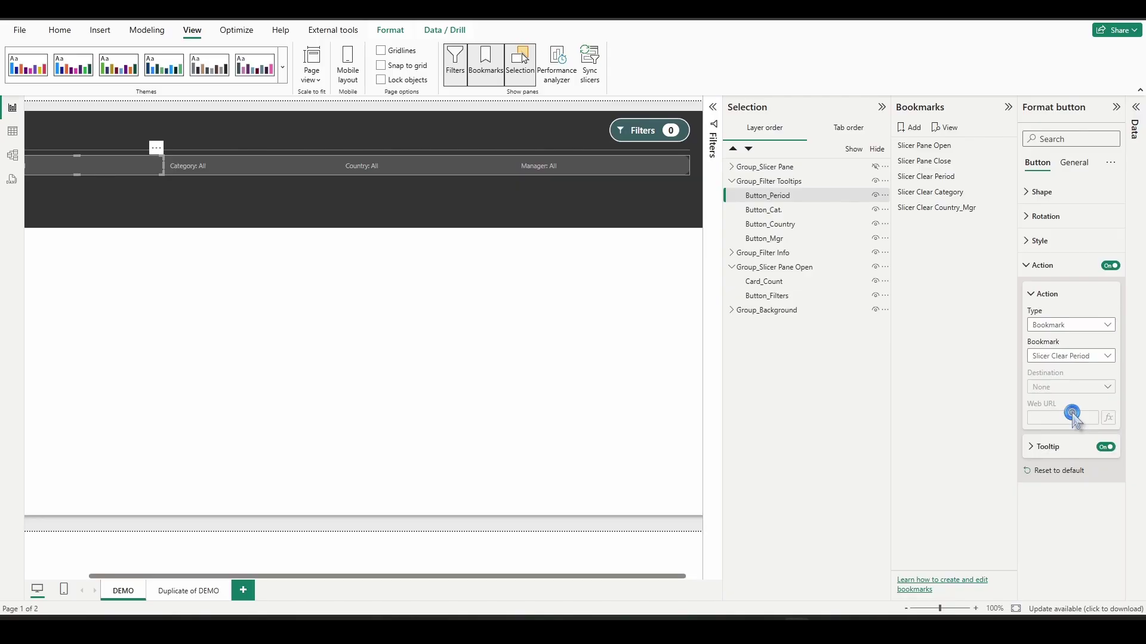
Link the Button_Cat. action to the Slicer Clear Category bookmark.
click(786, 211)
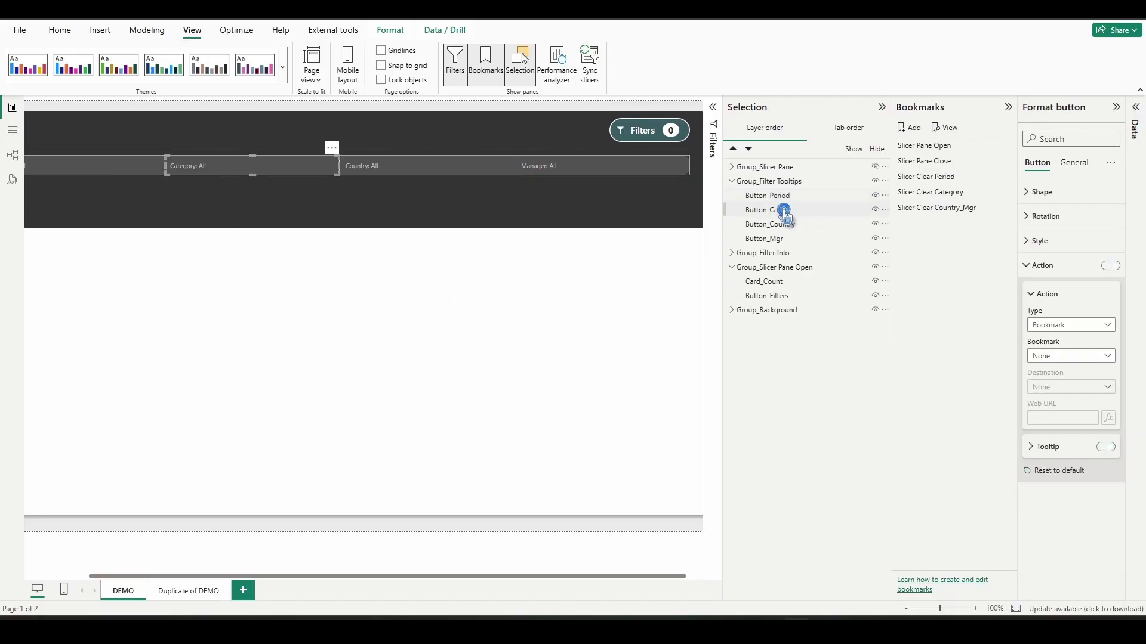
click(1066, 357)
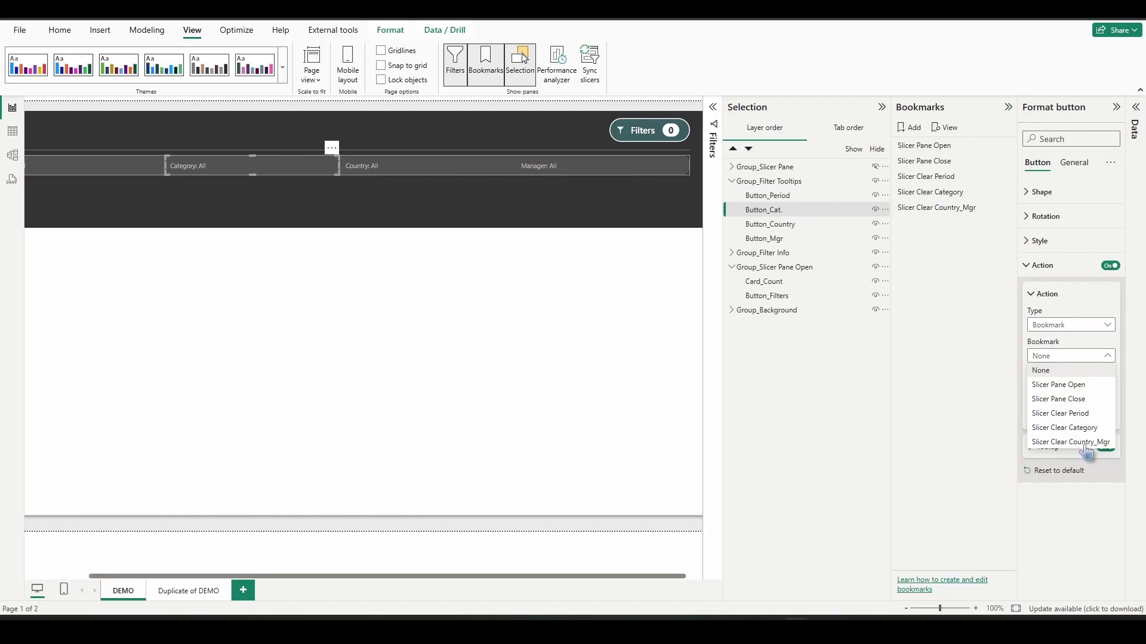
click(1074, 428)
Link both the Country and Manager chips to the Slicer Clear Country_Mgr bookmark.
click(405, 174)
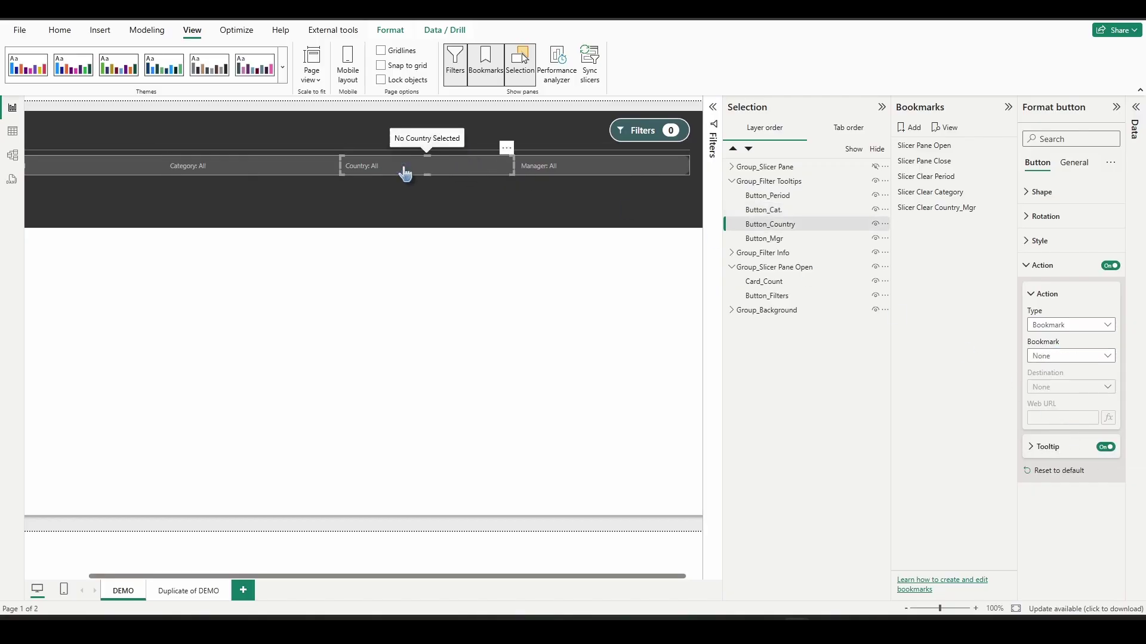
click(1069, 356)
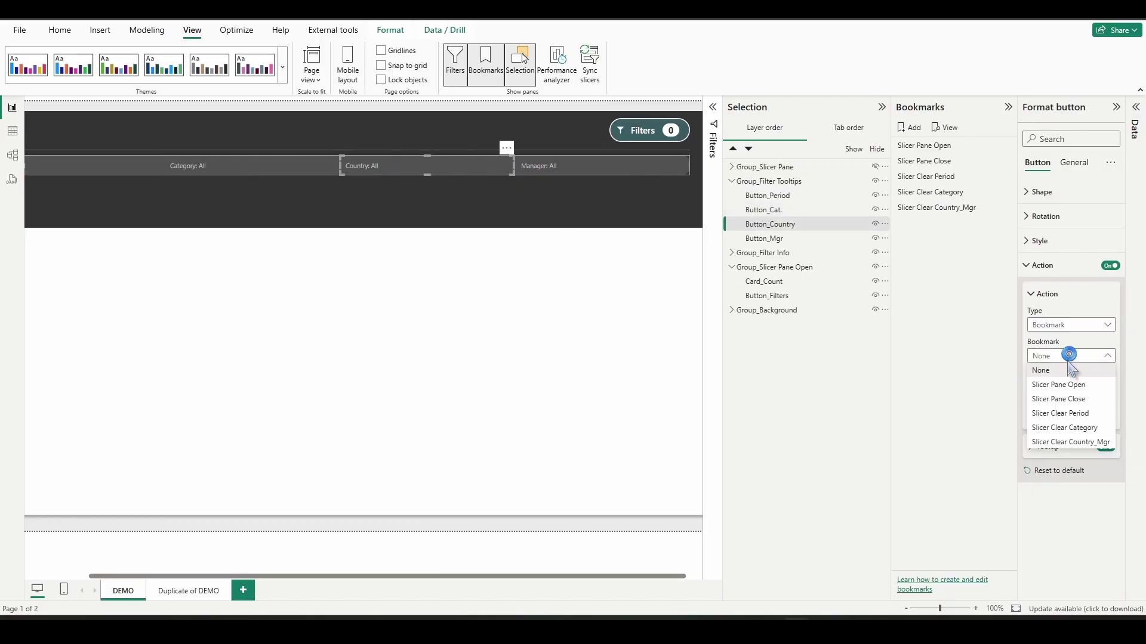
click(1060, 445)
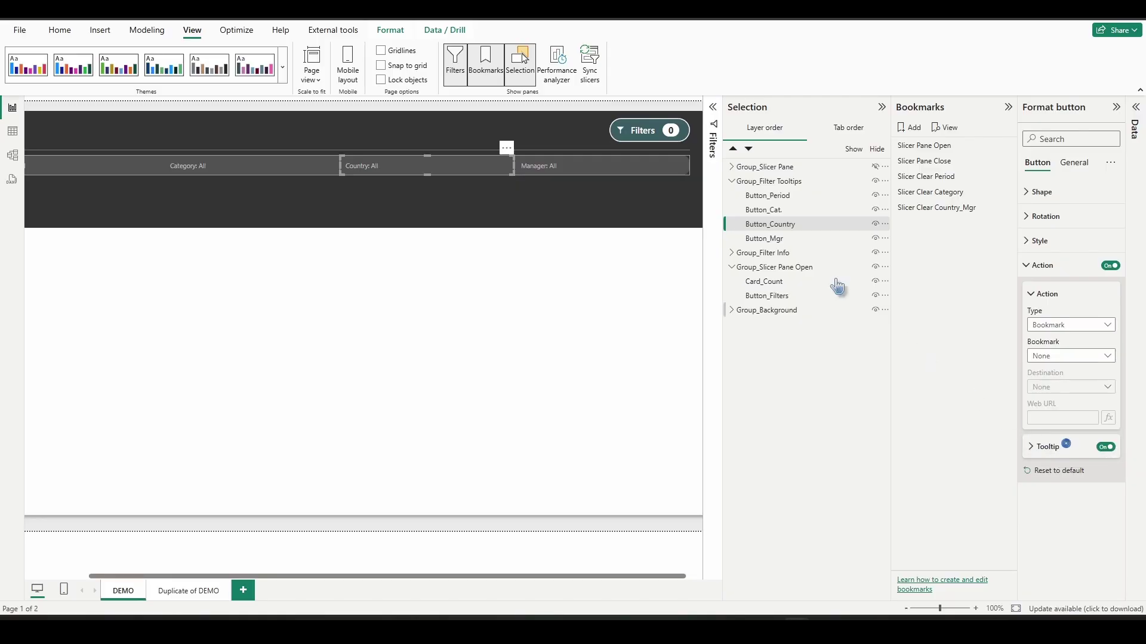
click(577, 168)
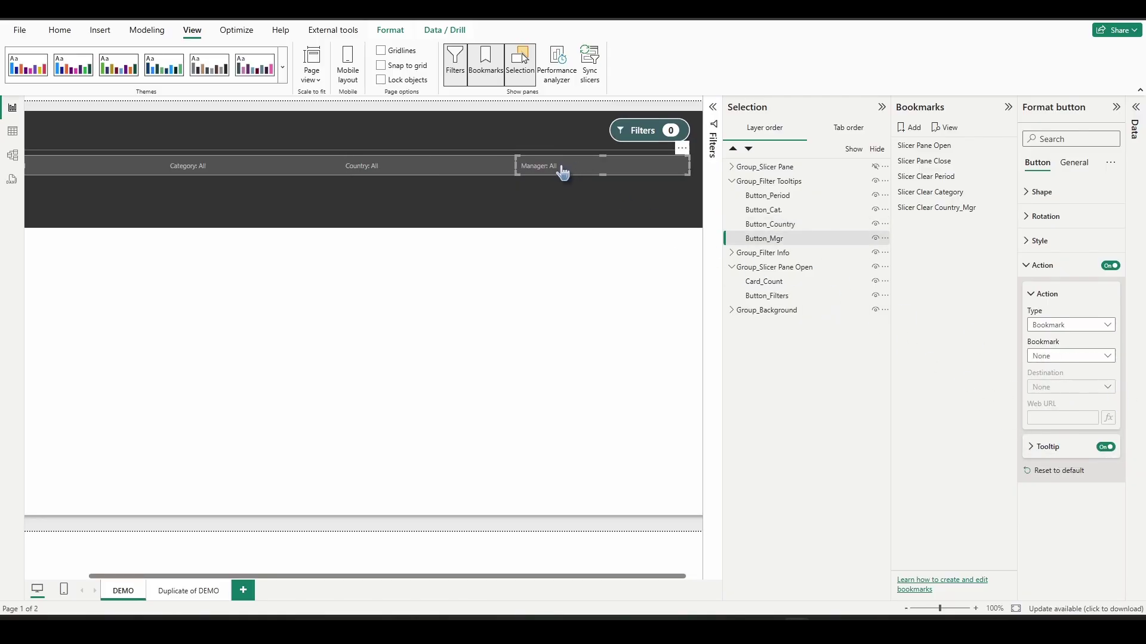
click(1098, 357)
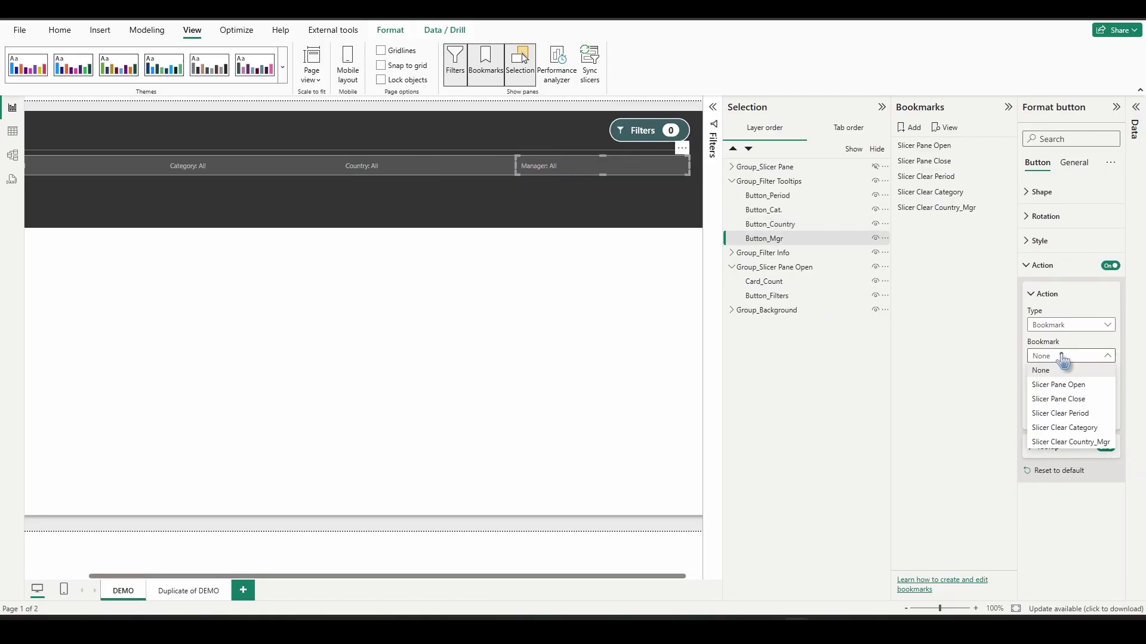
click(1071, 443)
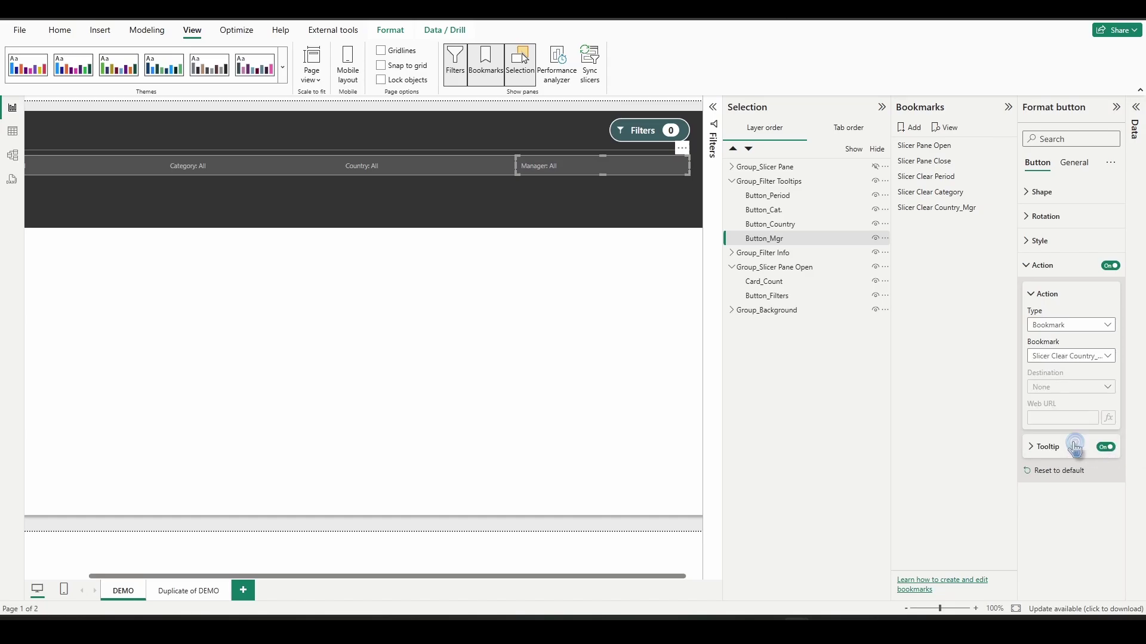
Close the Selection, Bookmarks and button formatting panes.
click(519, 66)
click(487, 66)
click(1117, 108)
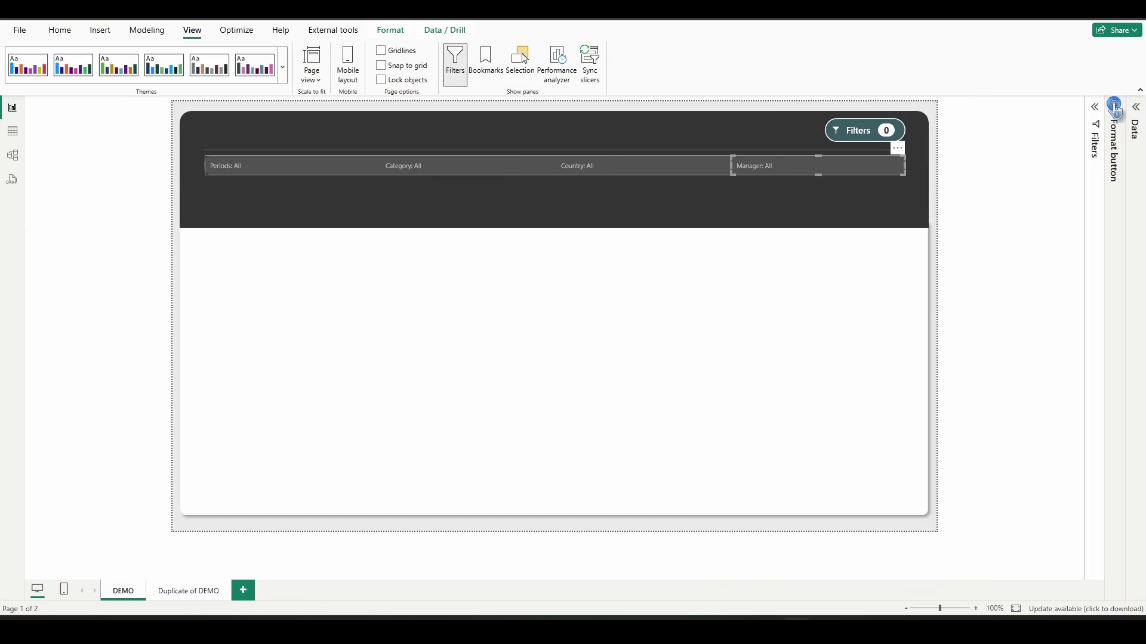
Filter to Category Coffee and Country Australia, deselecting two Australian managers.
click(862, 138)
click(737, 289)
click(728, 354)
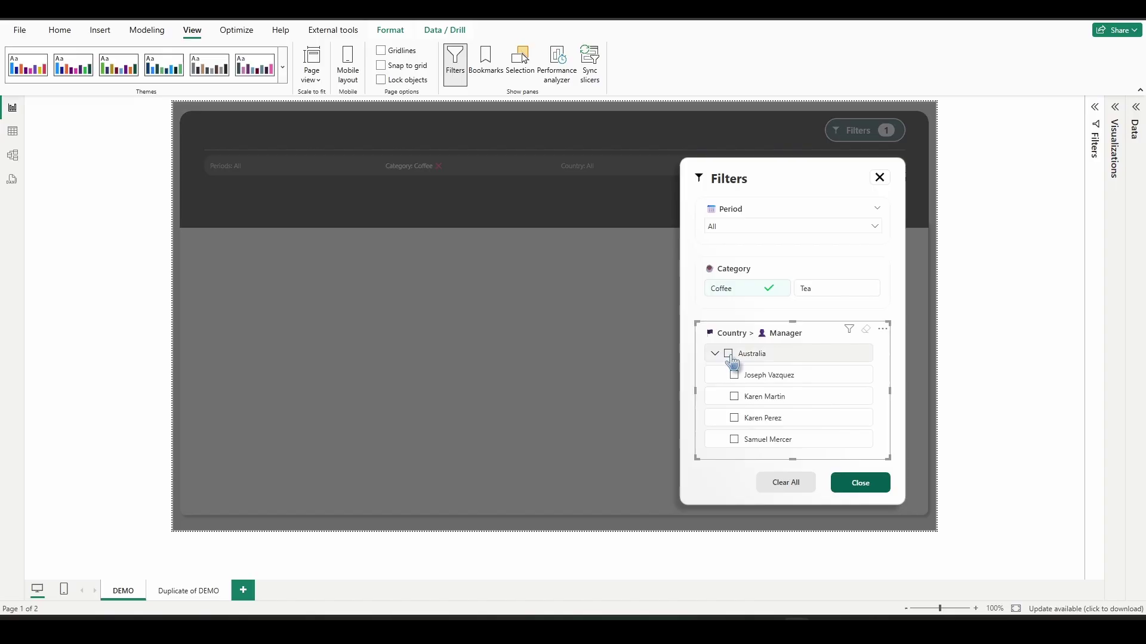
click(733, 417)
click(734, 439)
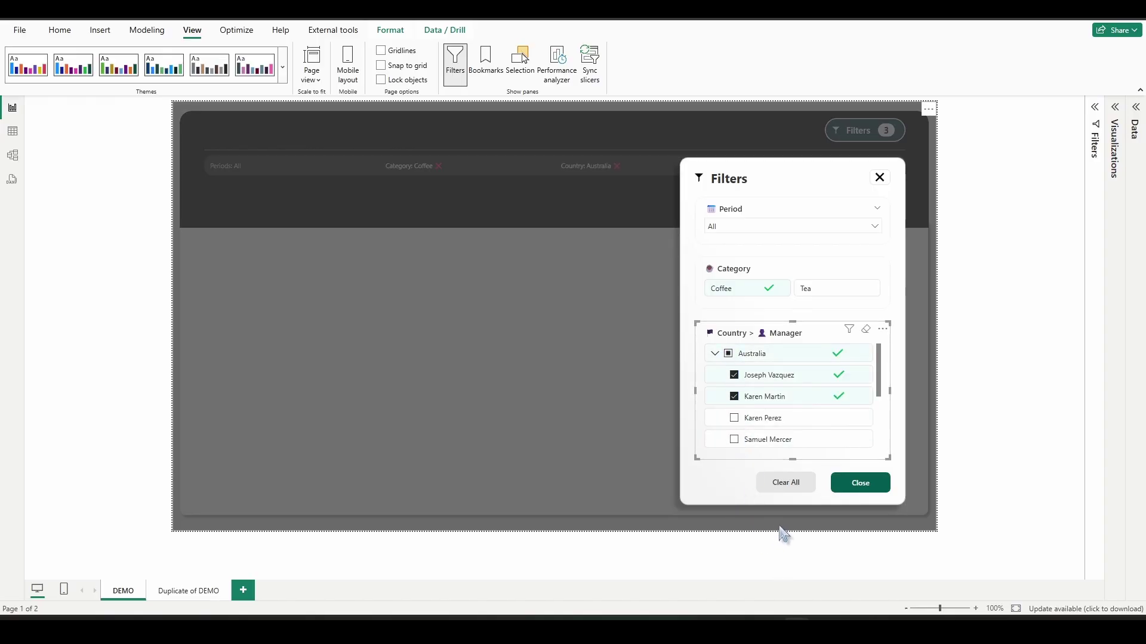
click(860, 485)
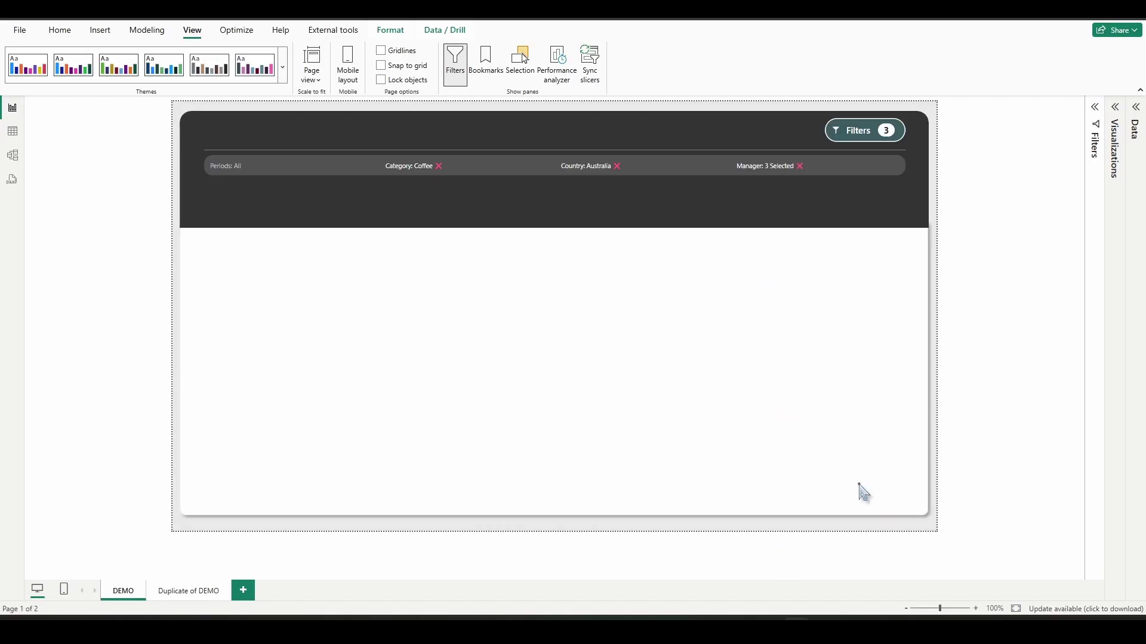
Clear the Manager, Country and Category filters using their summary-bar chips.
mouse_move(784, 170)
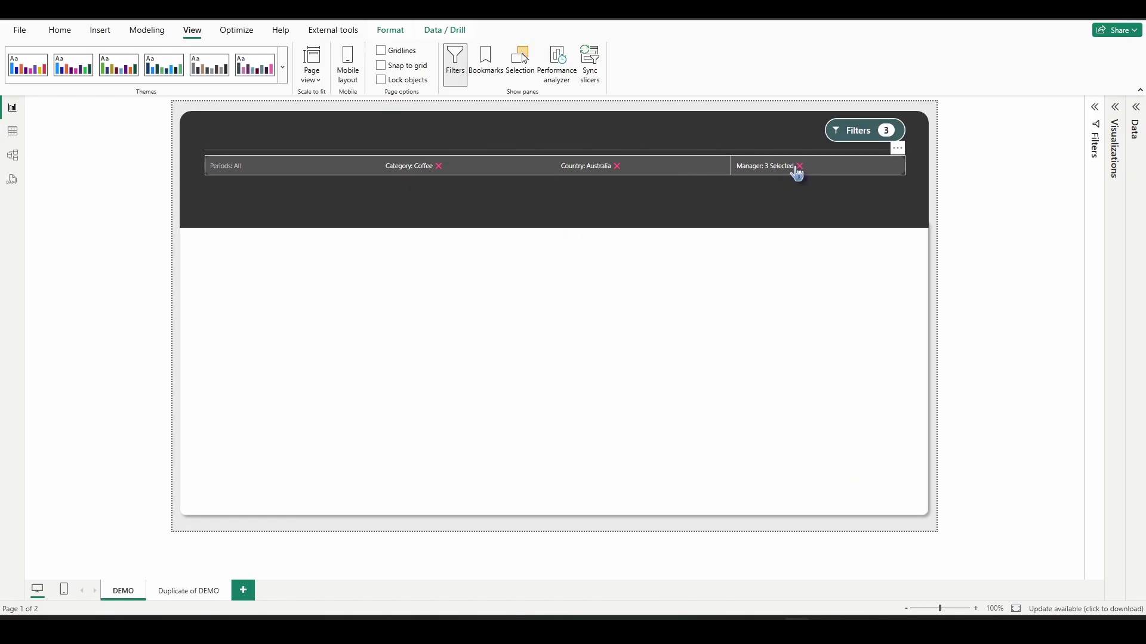
click(800, 166)
click(617, 166)
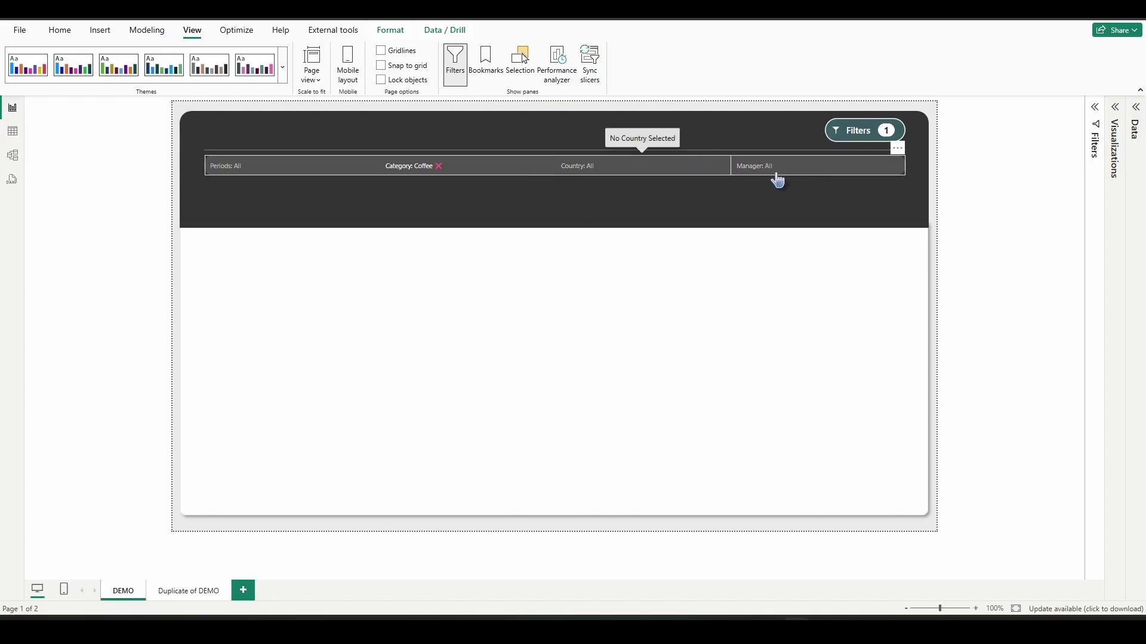
click(440, 167)
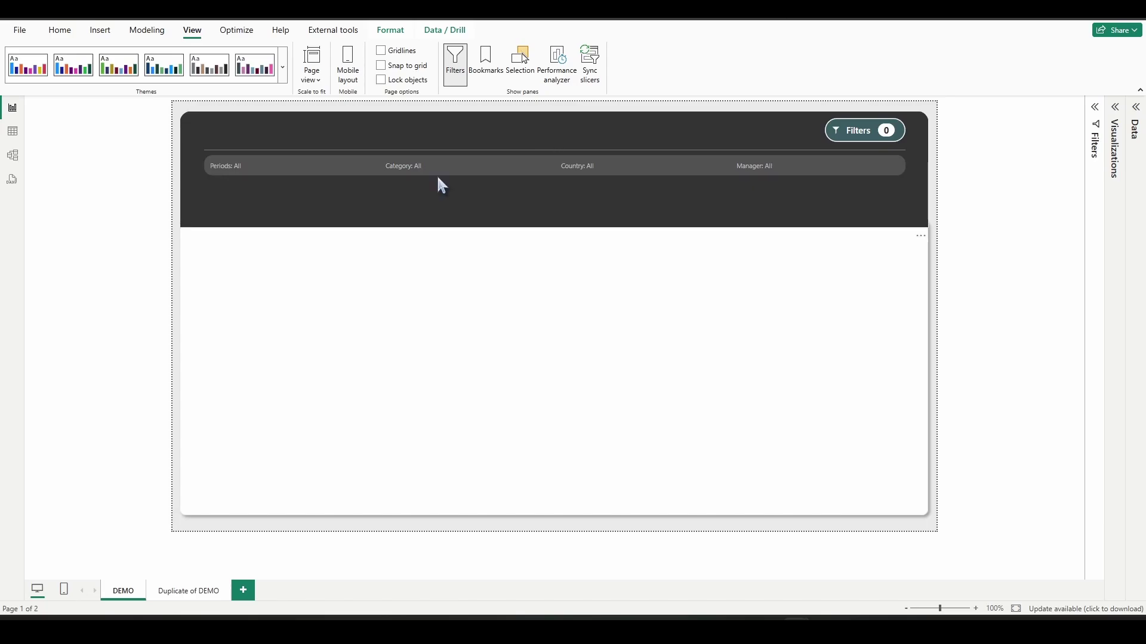
Filter Period to April and May 2023, then reset it to All via the Period chip.
ctrl+click(857, 138)
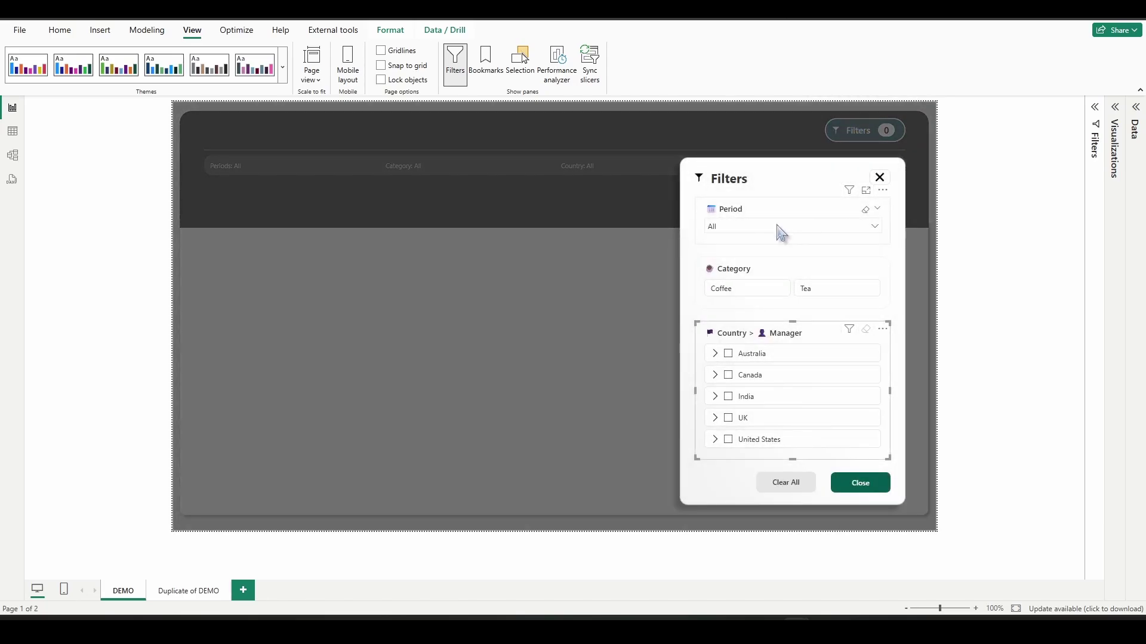
click(780, 225)
click(721, 294)
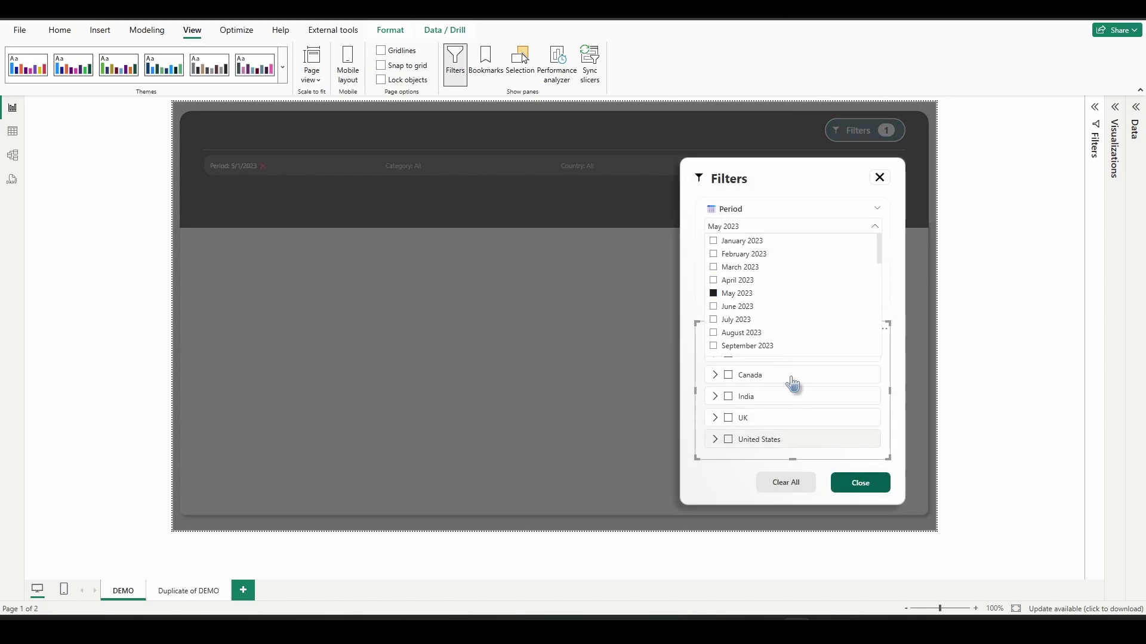
click(713, 280)
ctrl+click(714, 293)
ctrl+click(860, 485)
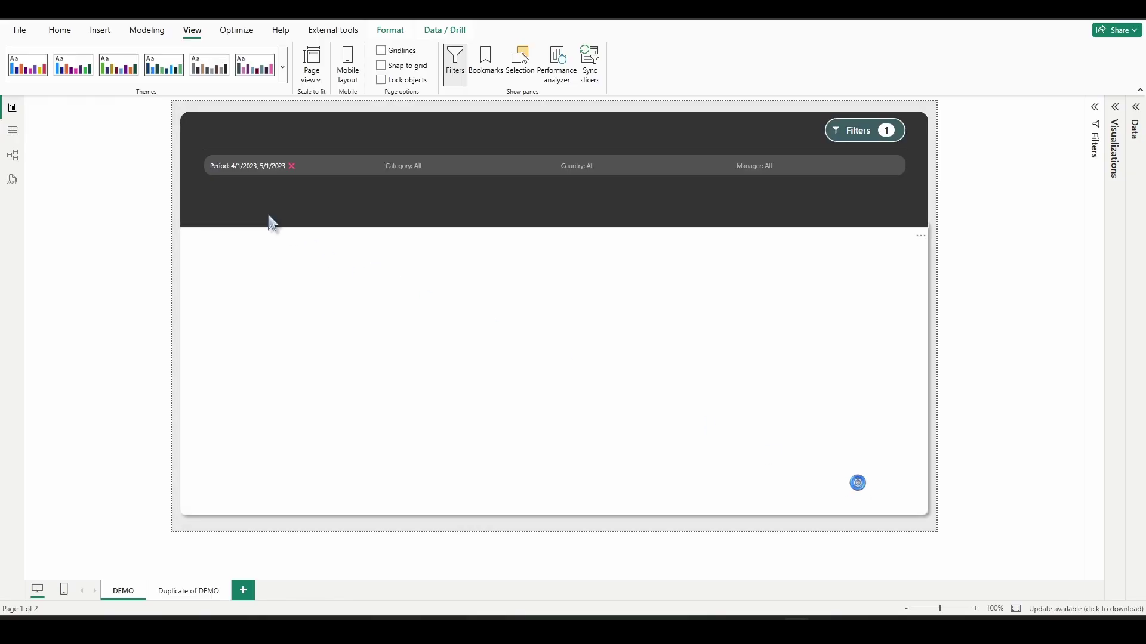
click(291, 167)
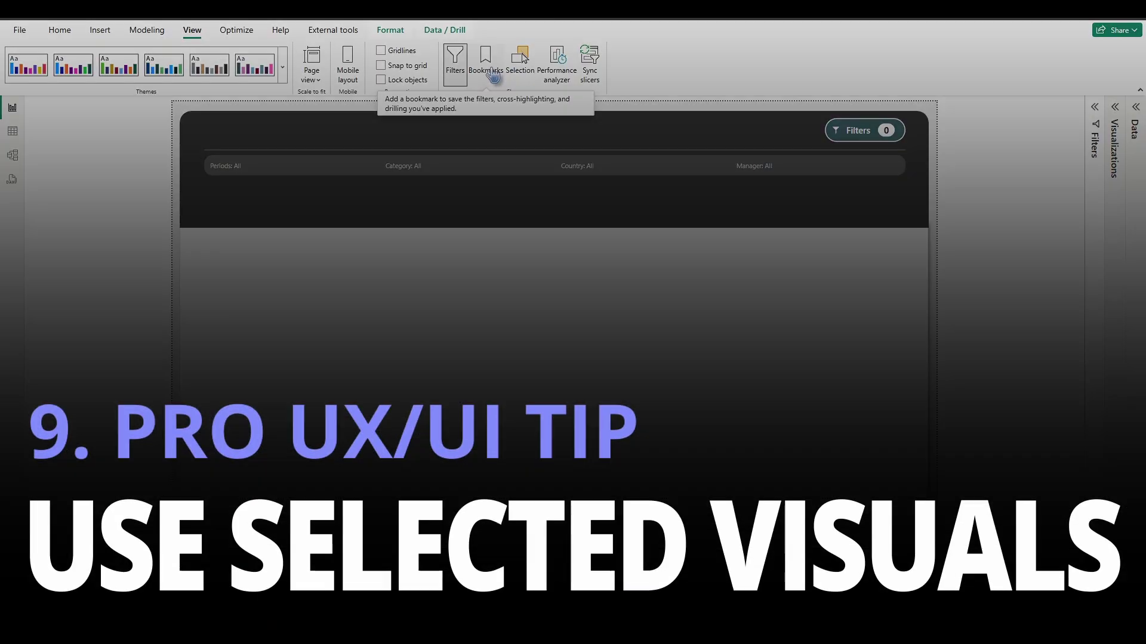
Show the Bookmarks and Selection lists with the Filters pane open, and select Group_Slicer Pane.
click(493, 72)
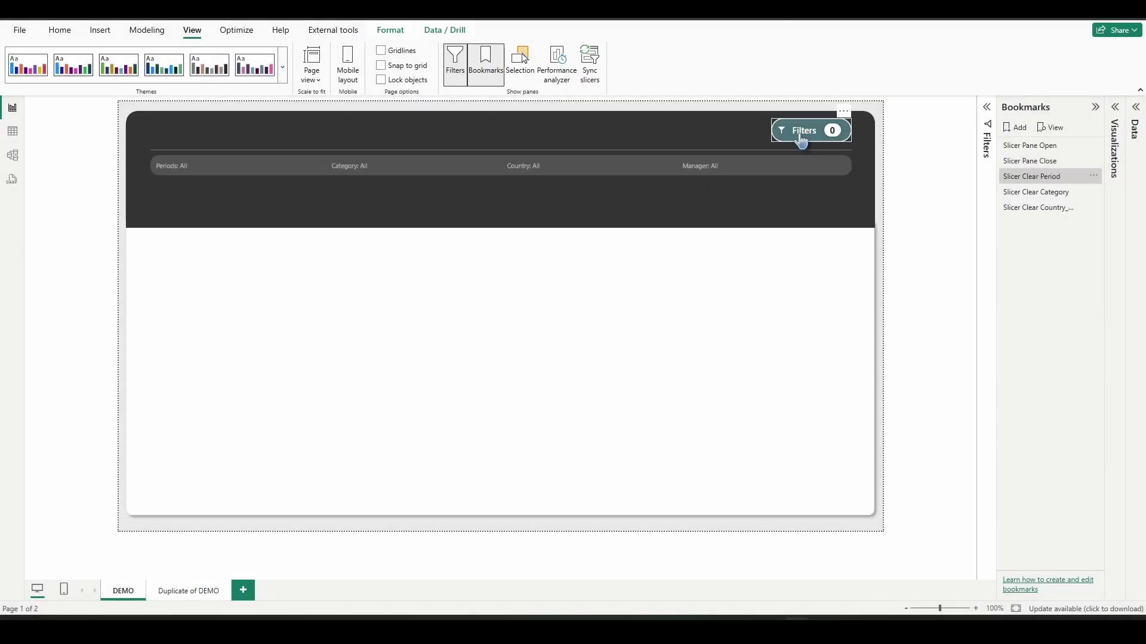
ctrl+click(803, 138)
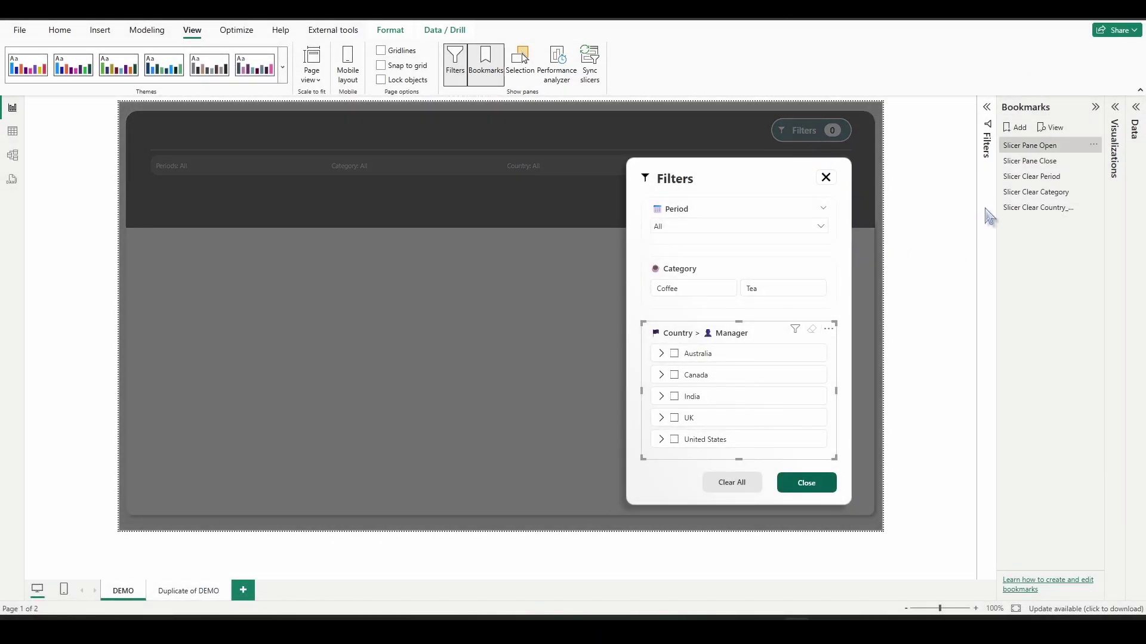
click(519, 62)
click(874, 168)
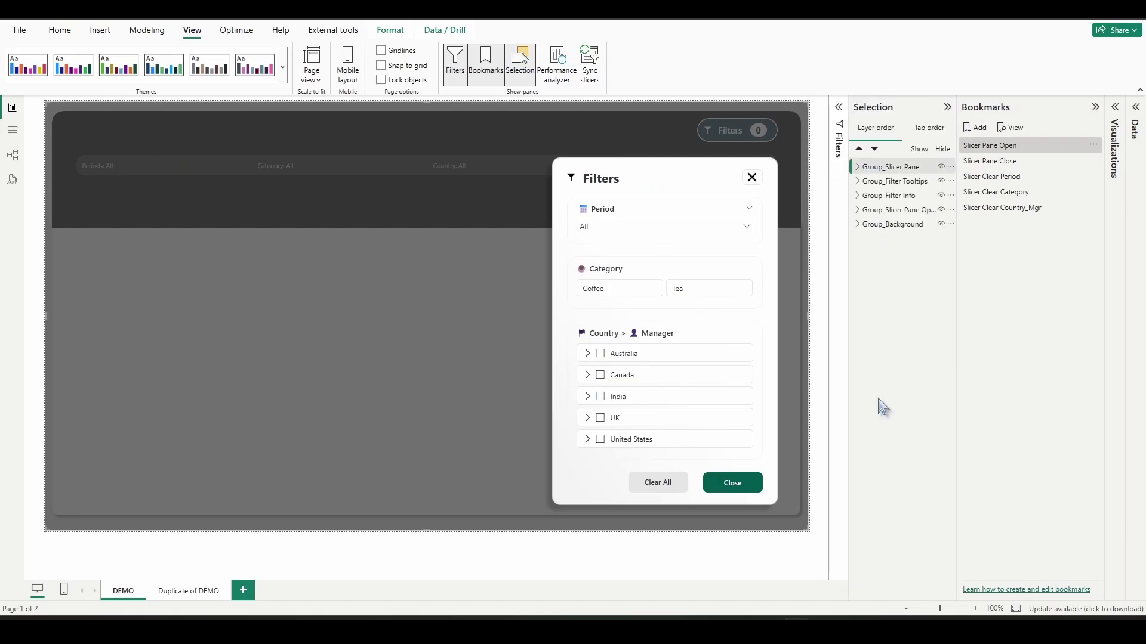
Toggle between the Slicer Pane Close and Slicer Pane Open bookmarks, finishing on Open.
click(995, 160)
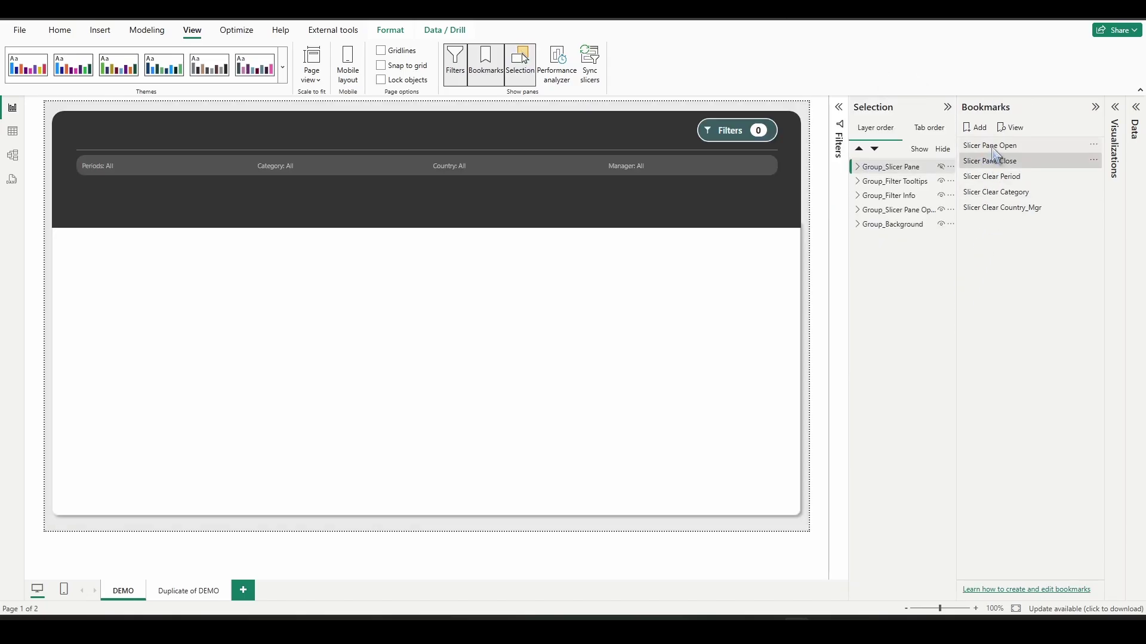
click(992, 145)
click(995, 161)
click(1001, 145)
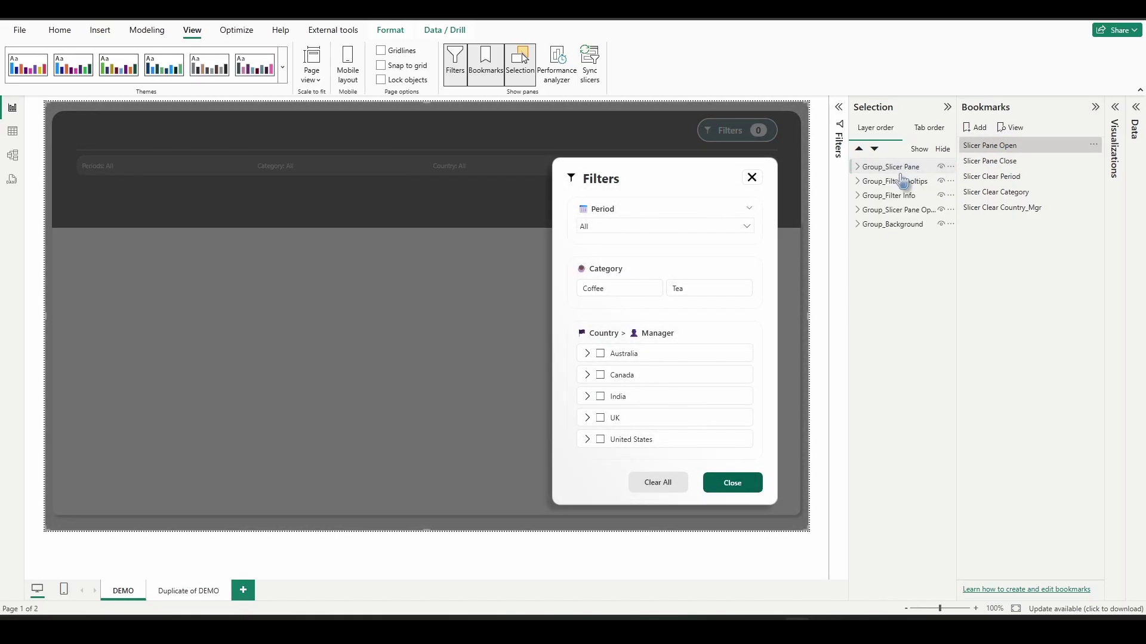
click(990, 160)
click(990, 145)
click(990, 160)
click(990, 145)
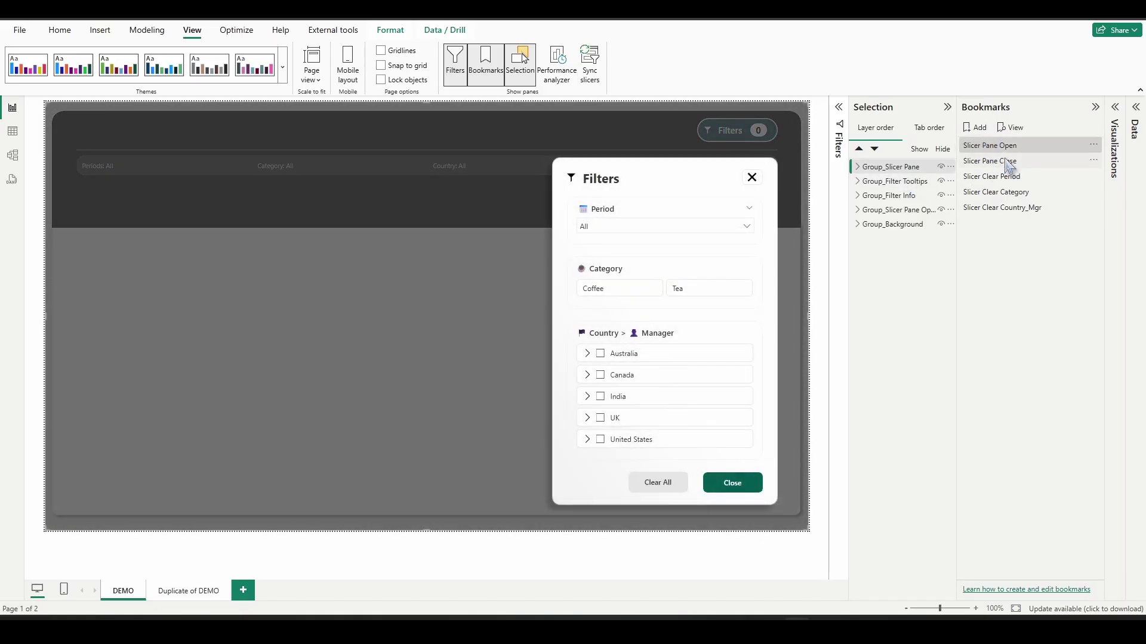
Review the Slicer Clear Category bookmark's options, then collapse the Bookmarks list.
click(1094, 192)
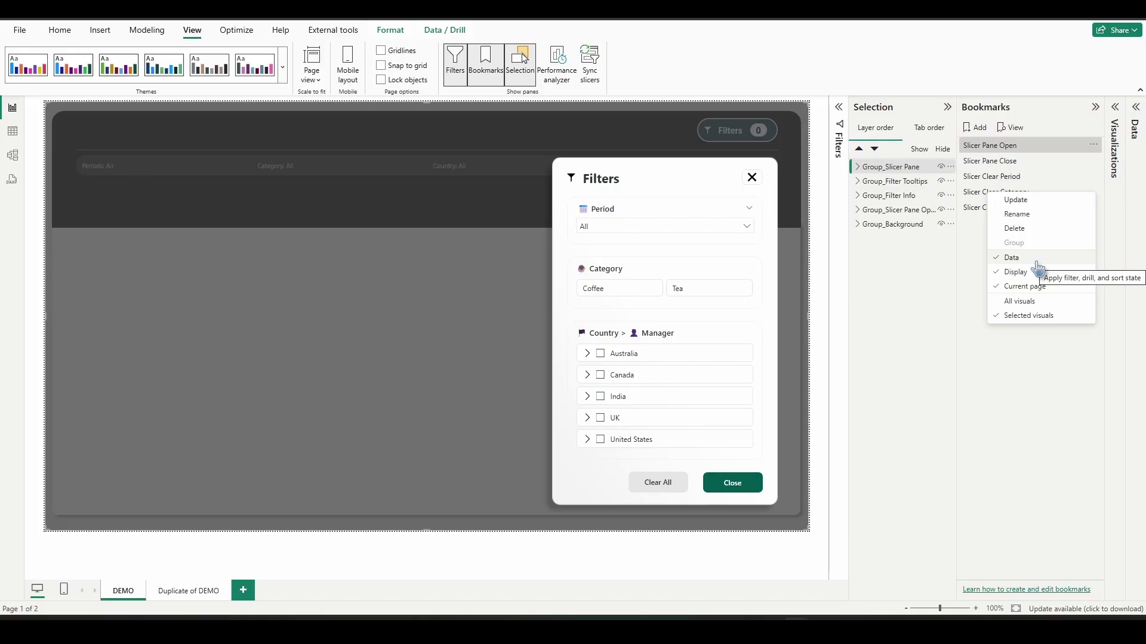
click(818, 297)
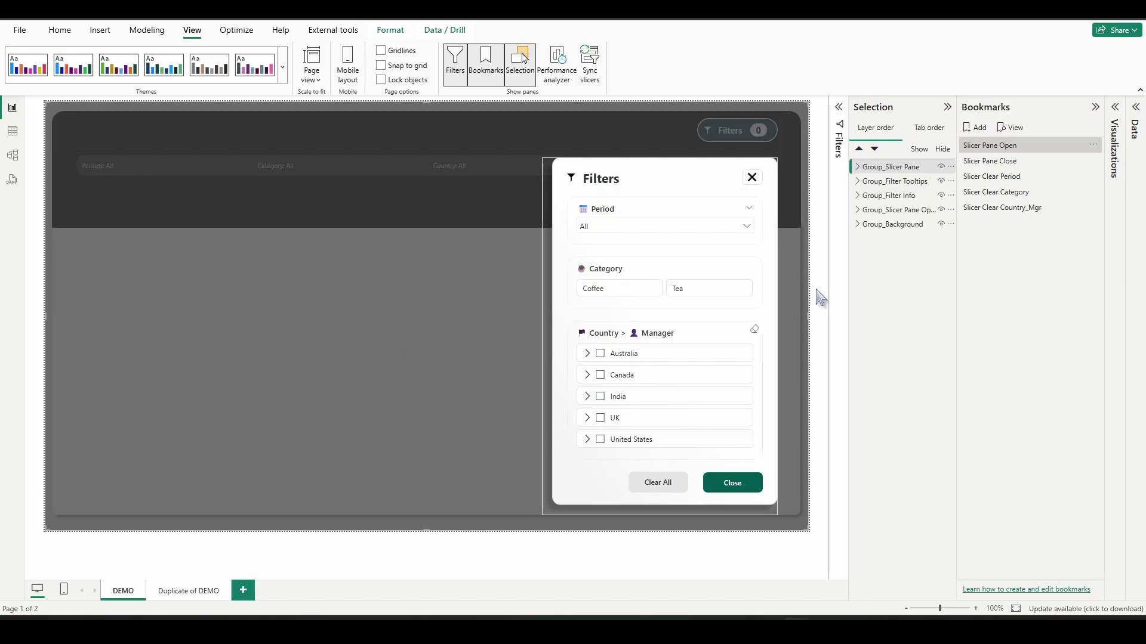
click(1095, 107)
Collapse the Selection list so the report page with the open Filters pane fills the view.
click(1076, 109)
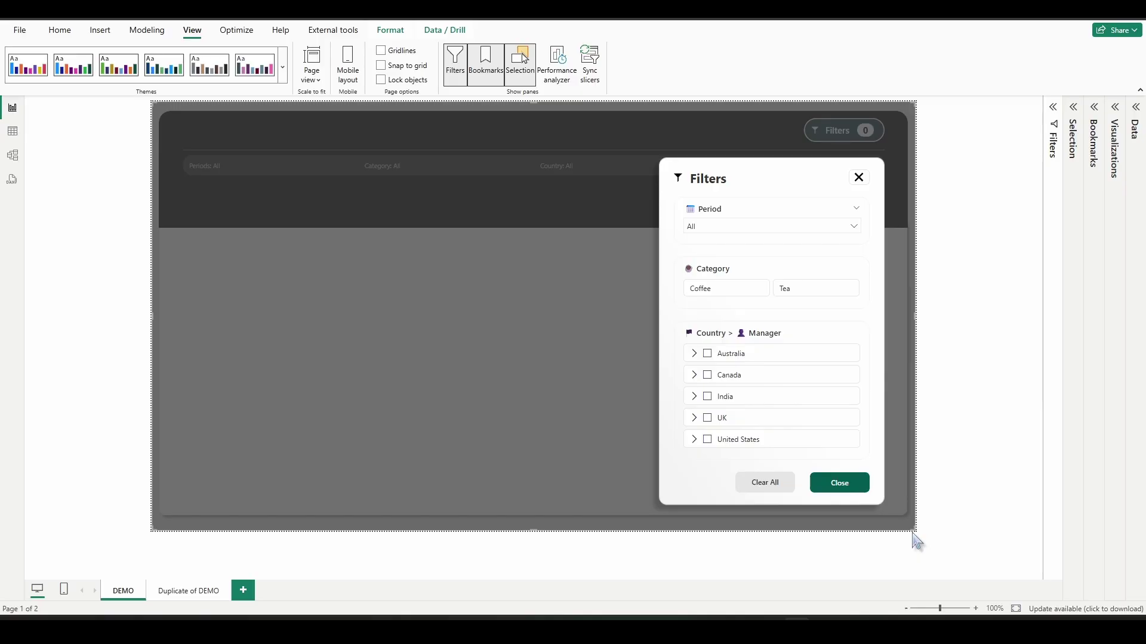
Duplicate the DEMO page and expand Group_Slicer Pane in the Selection list on the copy.
right_click(123, 602)
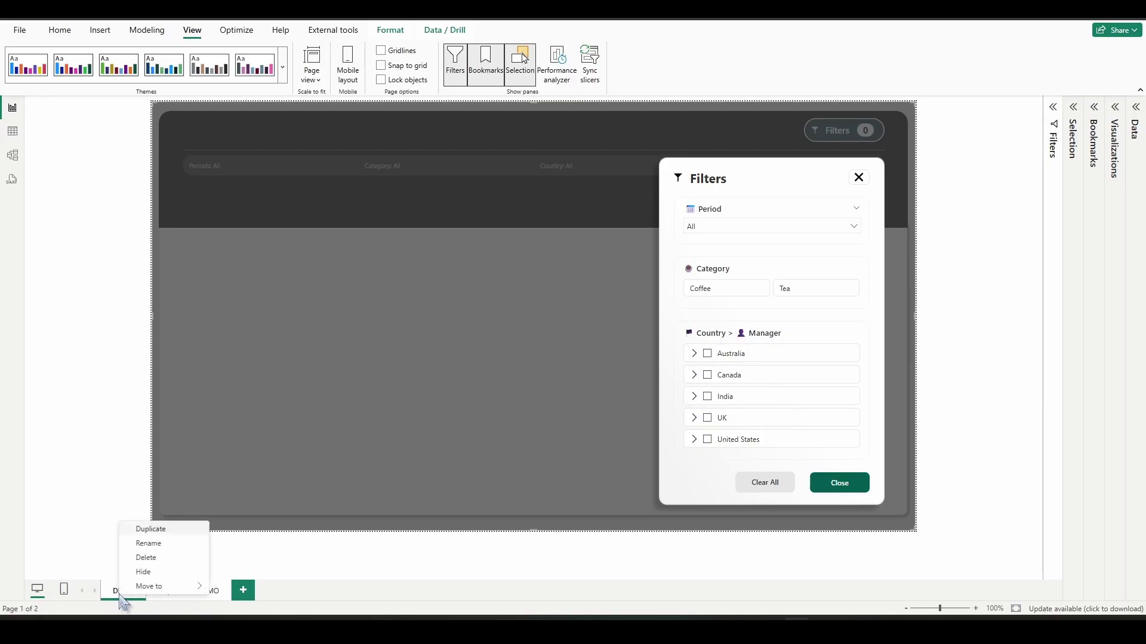
click(160, 530)
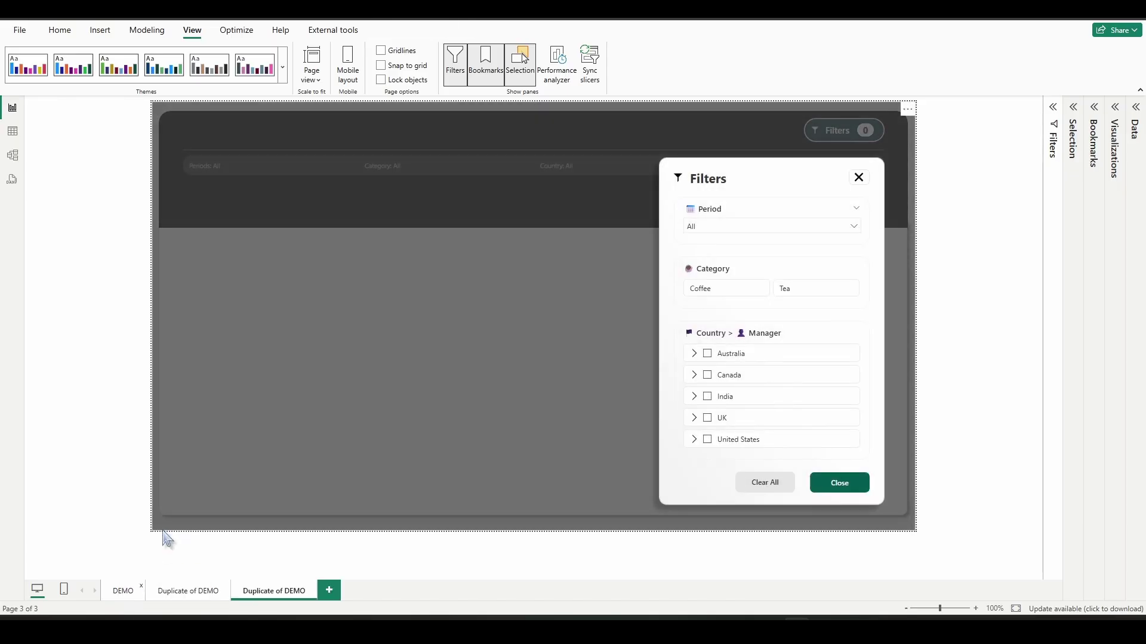
click(521, 75)
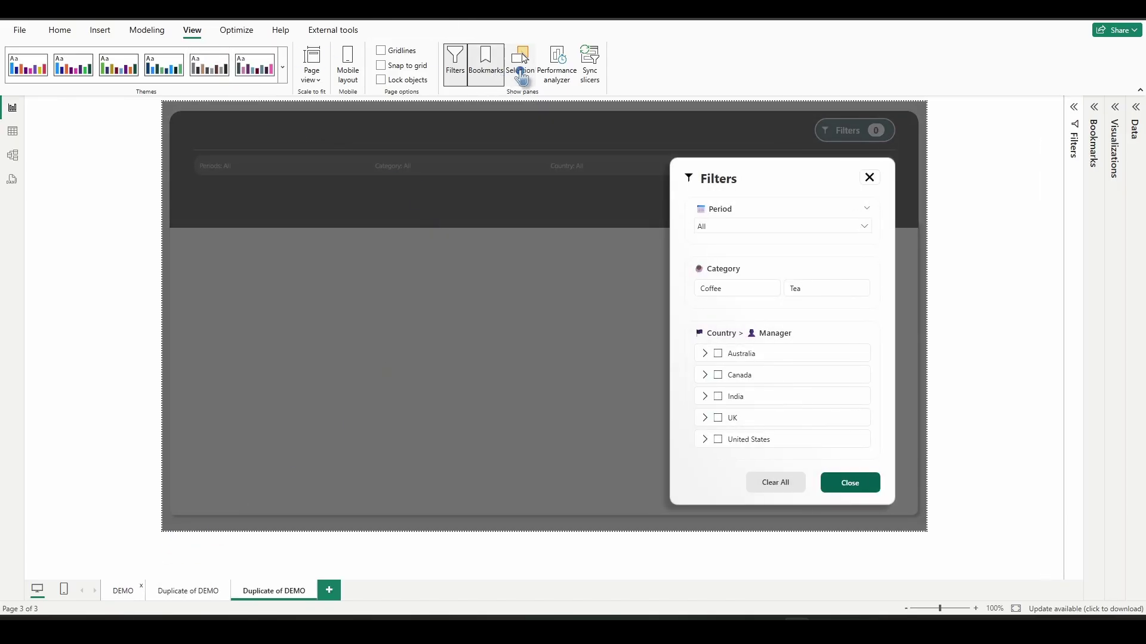
click(521, 74)
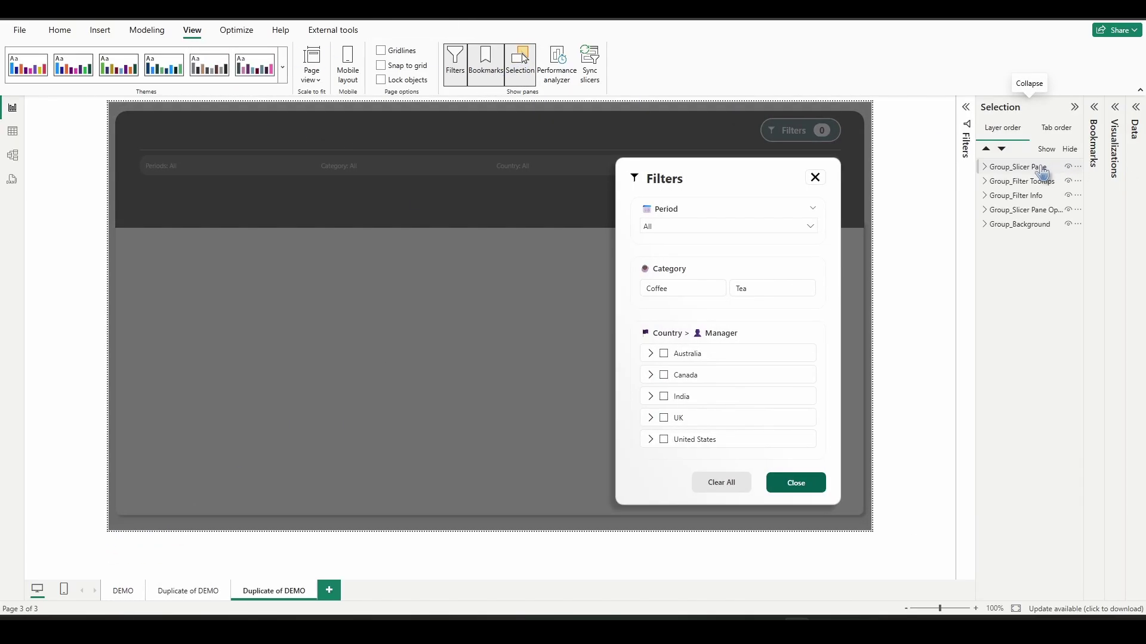
click(1042, 173)
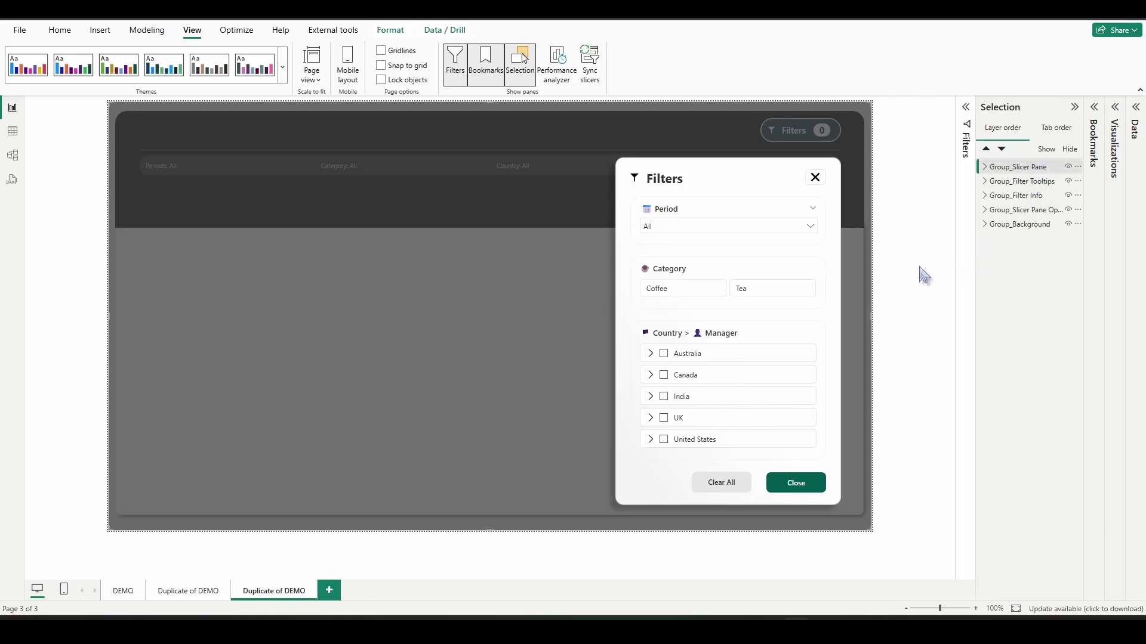
click(984, 167)
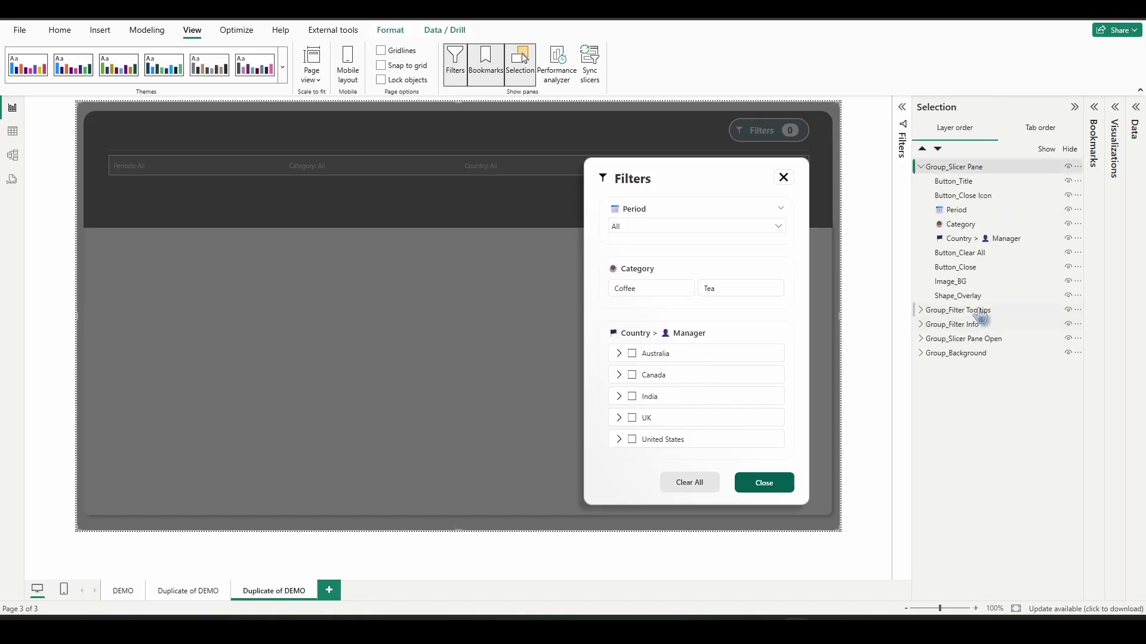
Move Shape_Overlay up the layer order, re-show the group, and drag the Filters pane left.
drag(957, 301, 987, 249)
click(924, 182)
click(1068, 167)
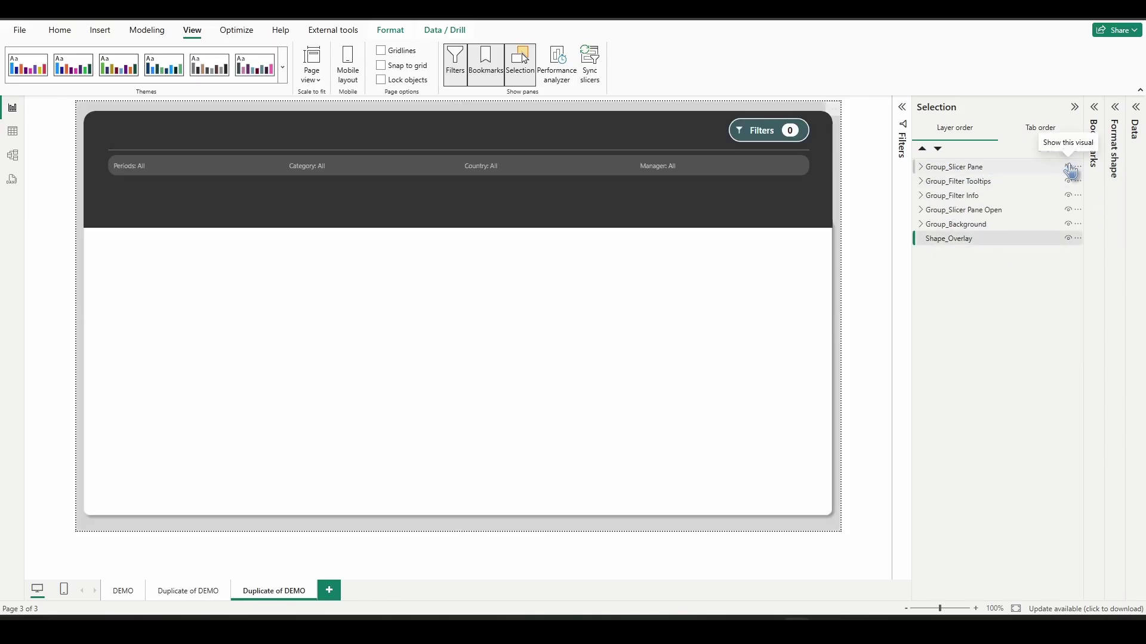
click(1069, 168)
click(1069, 168)
click(1069, 168)
click(686, 200)
drag(710, 180, 469, 164)
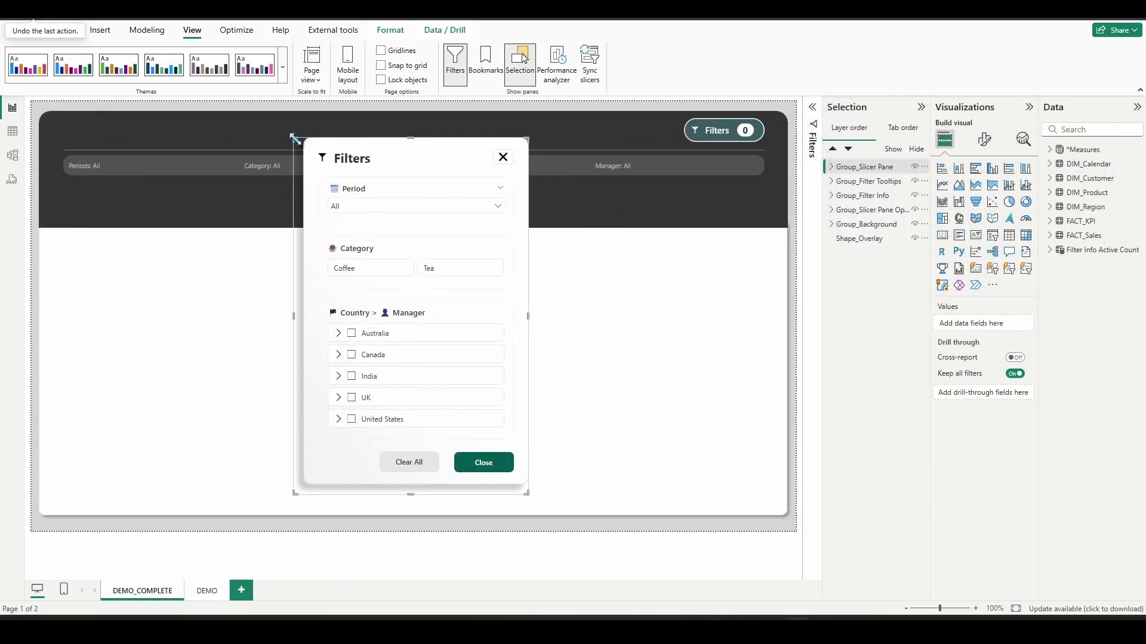
Drag the Filters pane group's top-left corner outward, then select the Period slicer.
drag(295, 139, 113, 132)
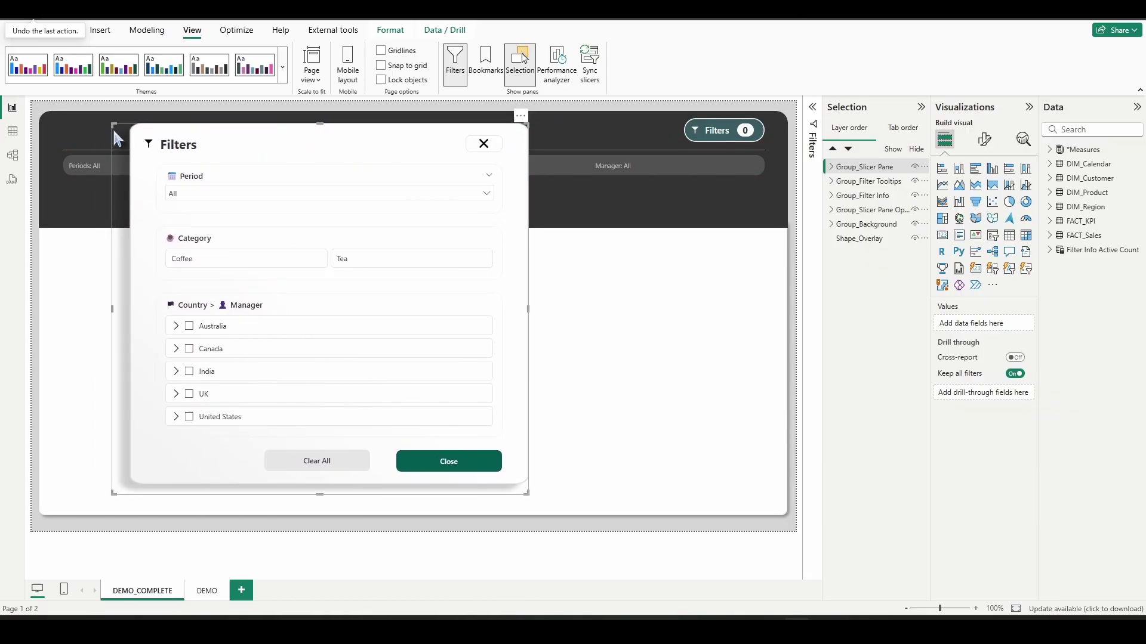
click(325, 182)
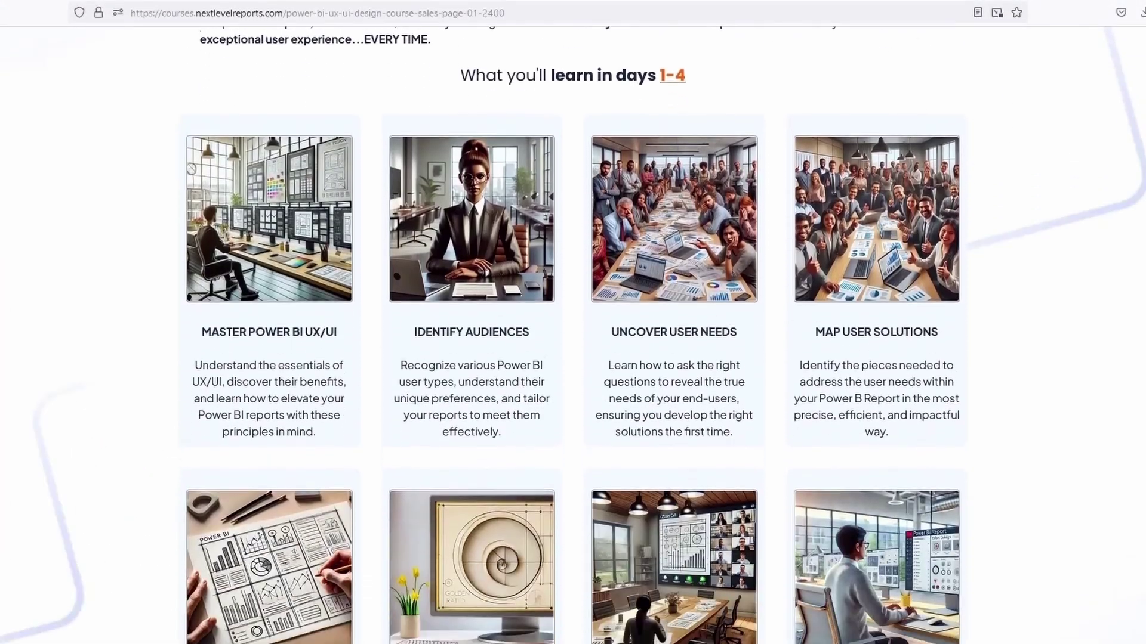
Scroll the Next Level Reports course page past the Days 13–14 project phase to the testimonials.
scroll(573, 334, down, 20)
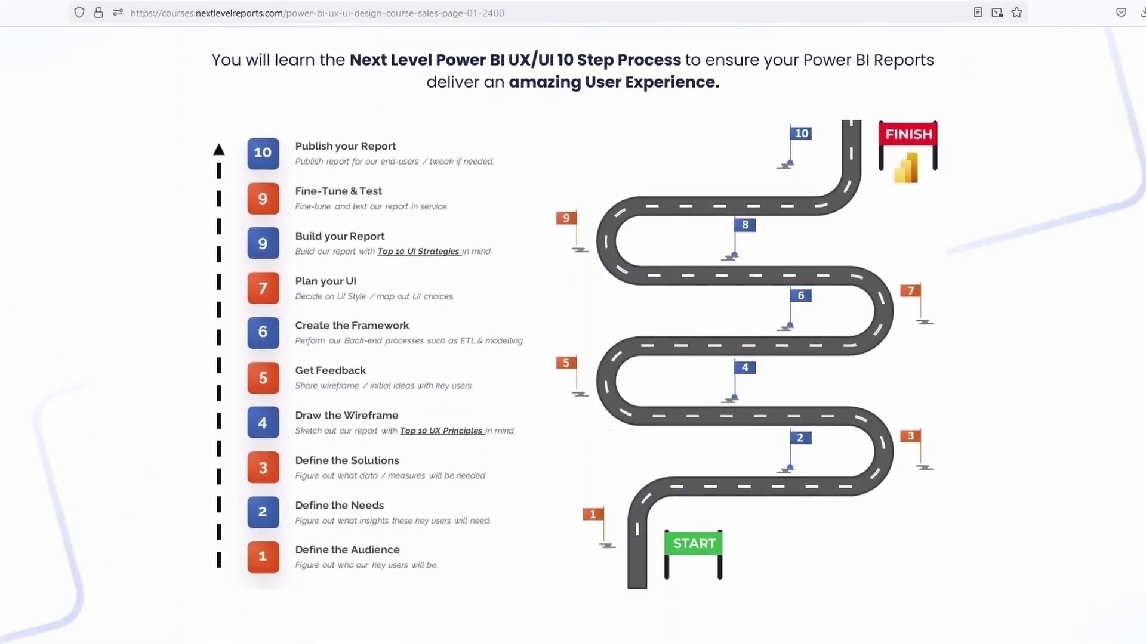
scroll(573, 335, down, 15)
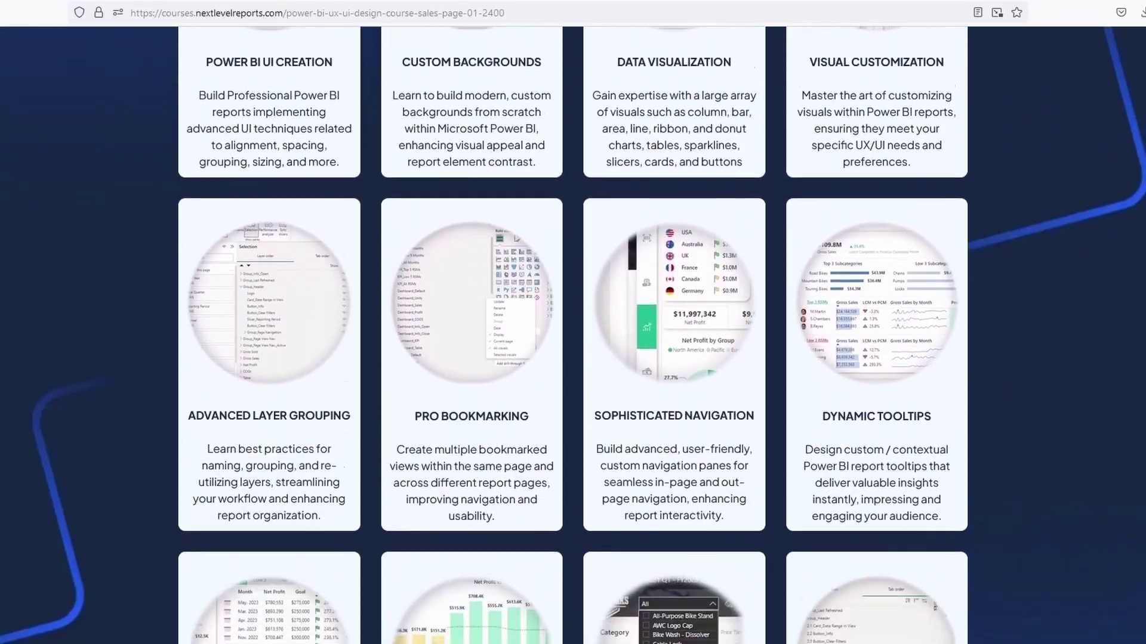
scroll(573, 334, down, 15)
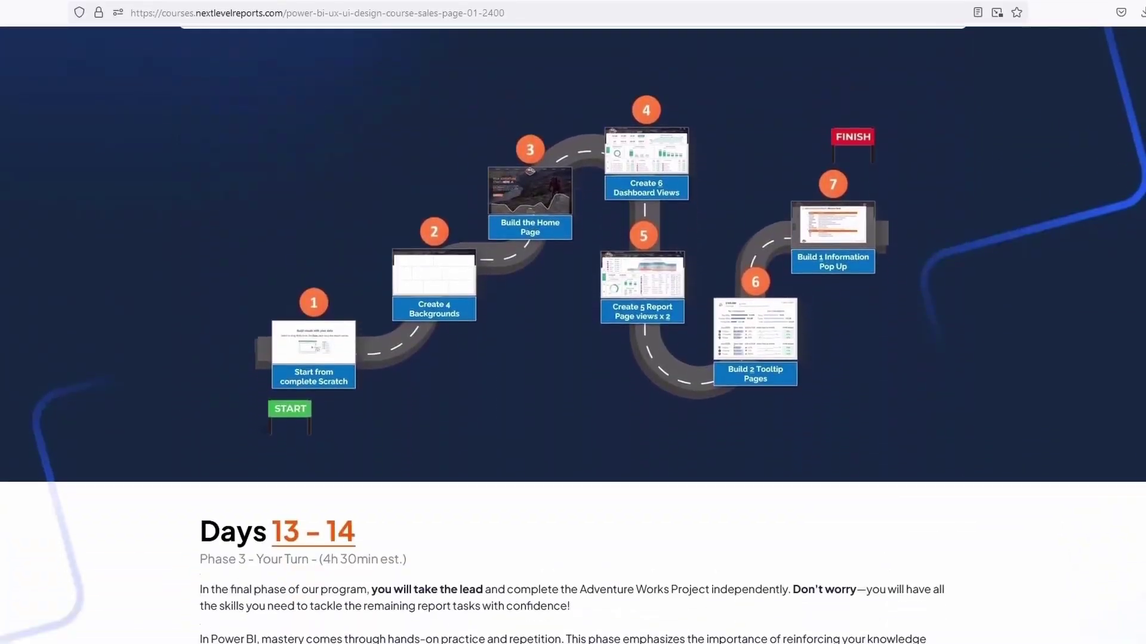
scroll(573, 335, down, 15)
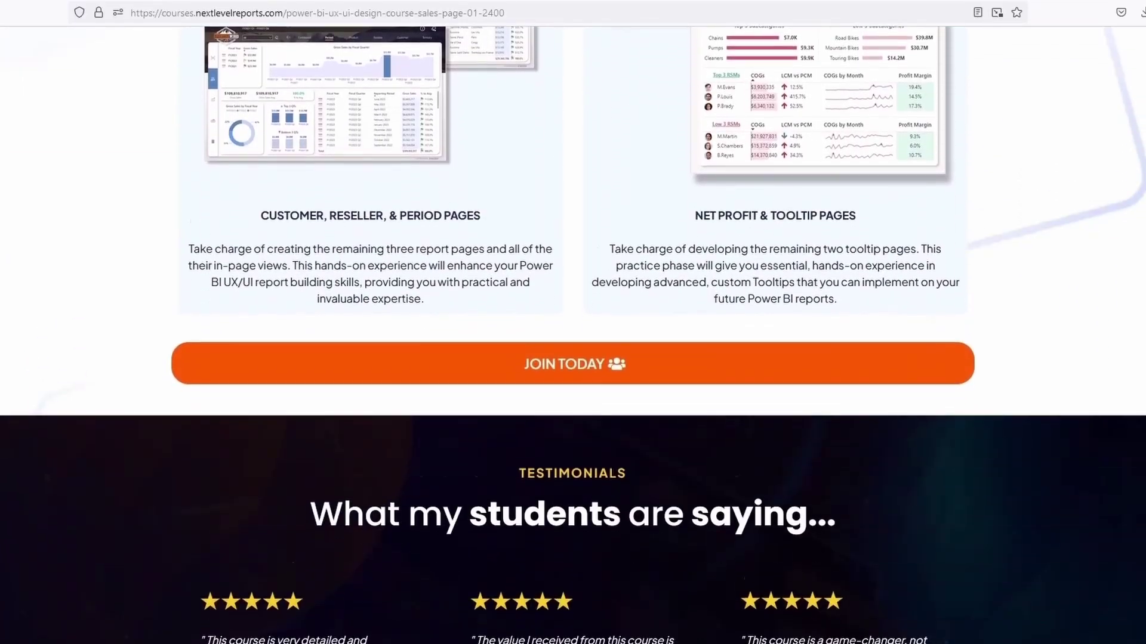